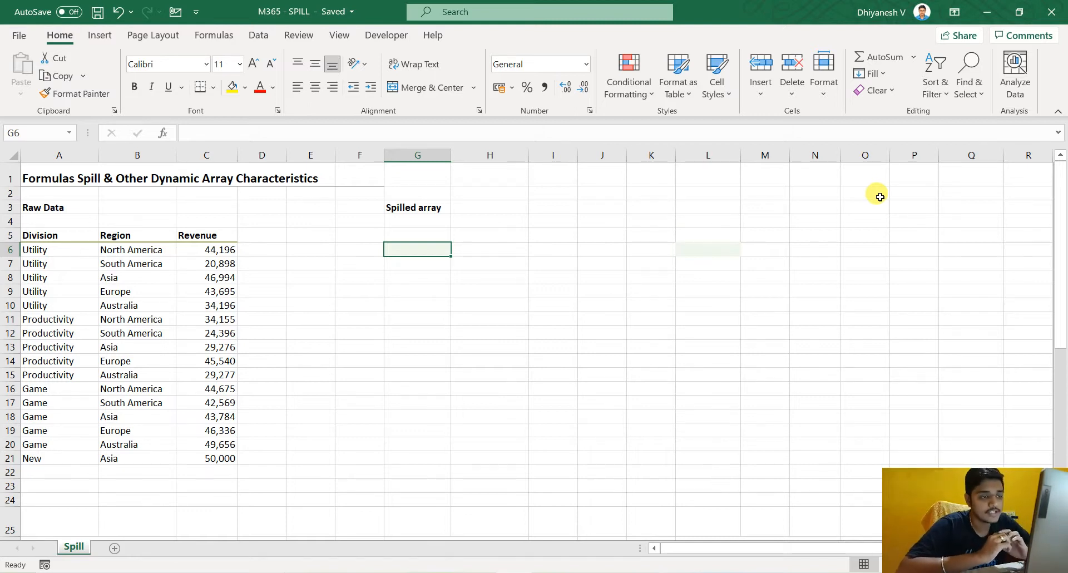
- Enter the formula =A6:C21 in cell G6 to spill the whole raw data table
type("=")
key("Left")
key("Left")
key("Left")
key("Left")
key("Left")
key("Left")
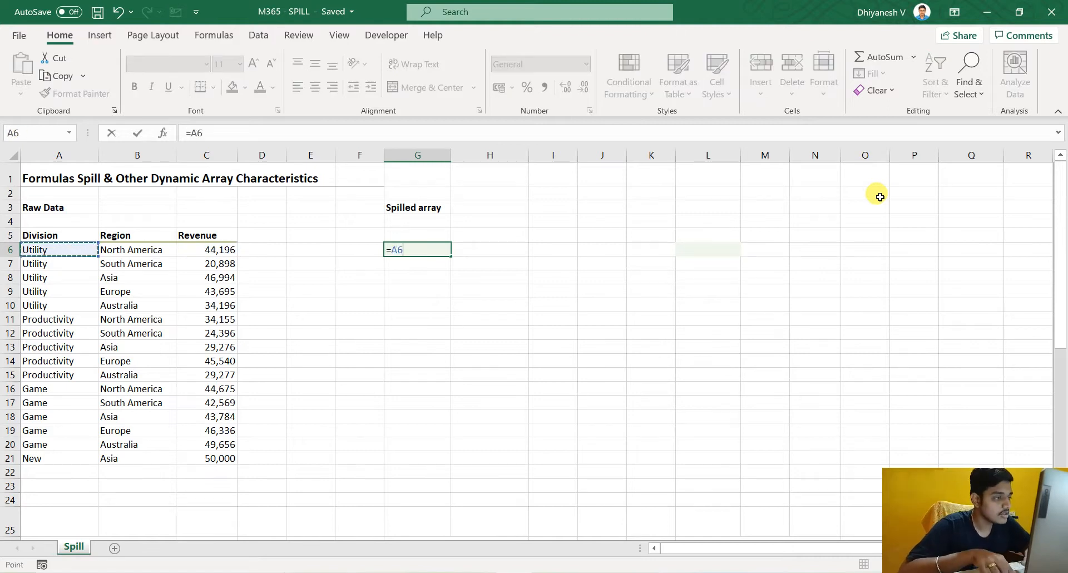
key("ctrl+shift+Down")
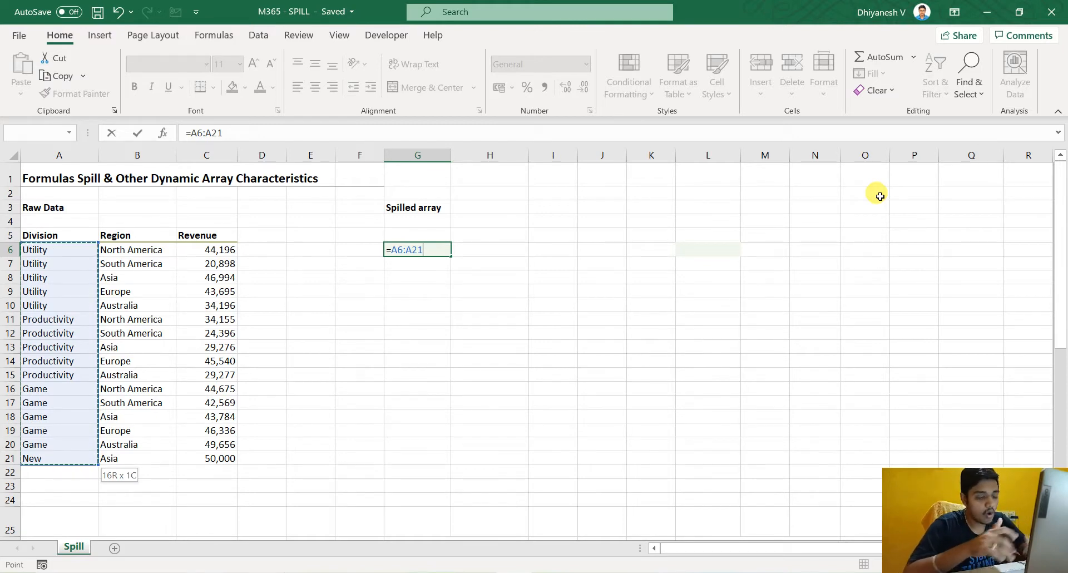
key("ctrl+shift+Right")
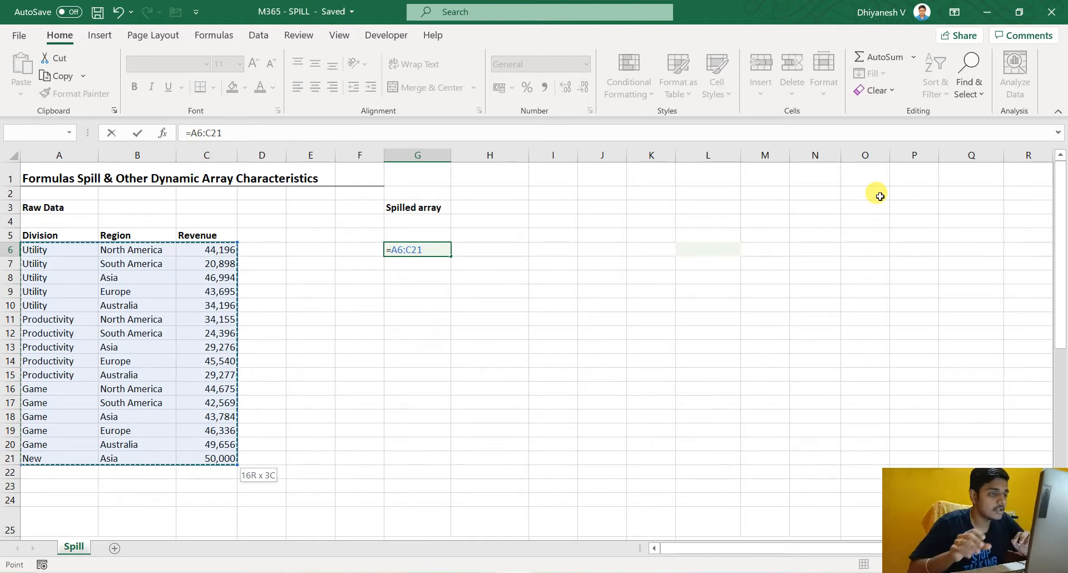
key("Return")
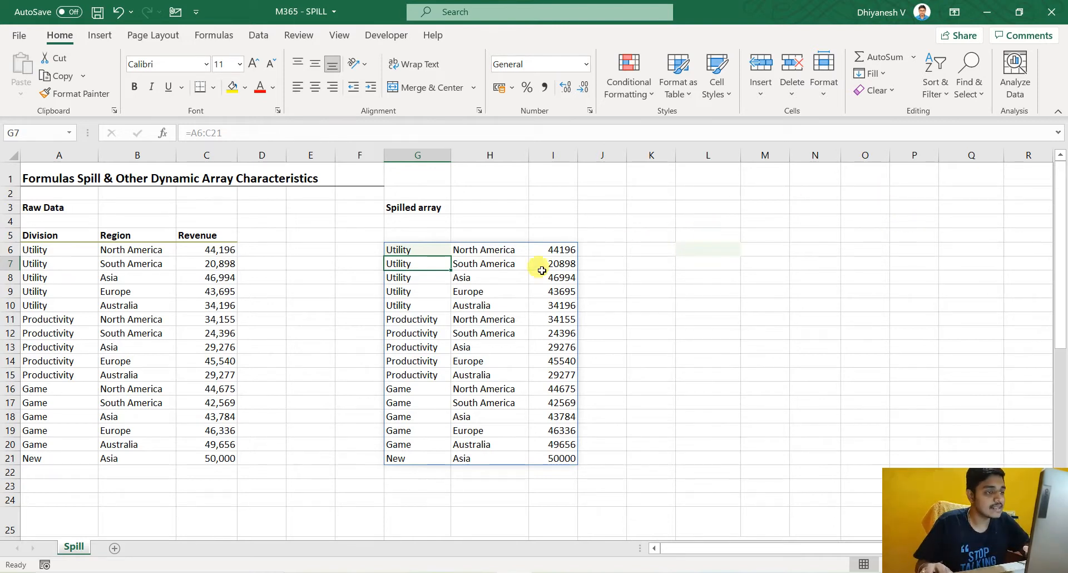
- Examine the formula shown in spilled cell H7 and the range referenced by the source formula in G6
left_click(488, 260)
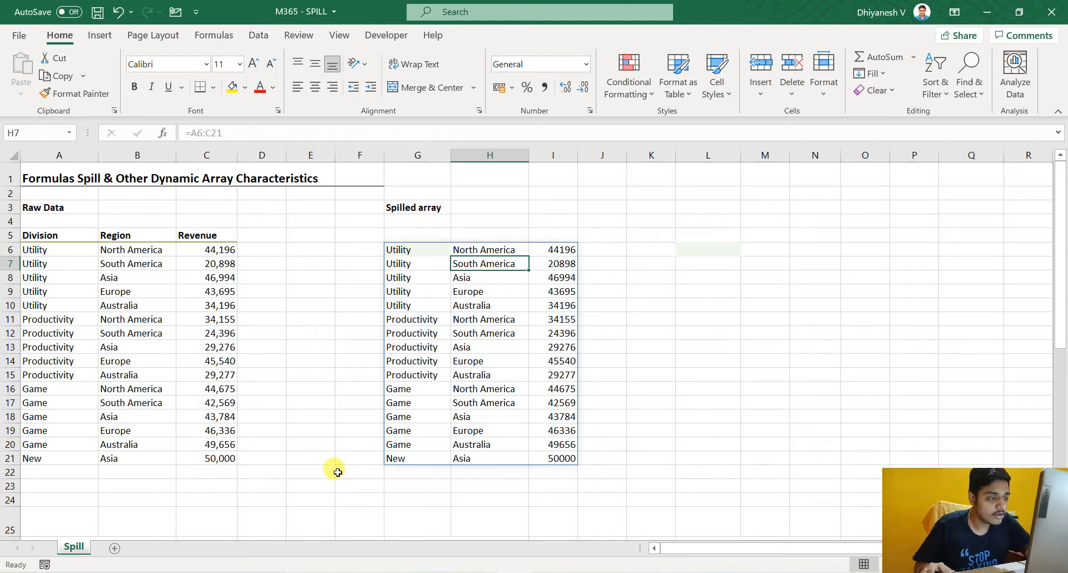
left_click(412, 248)
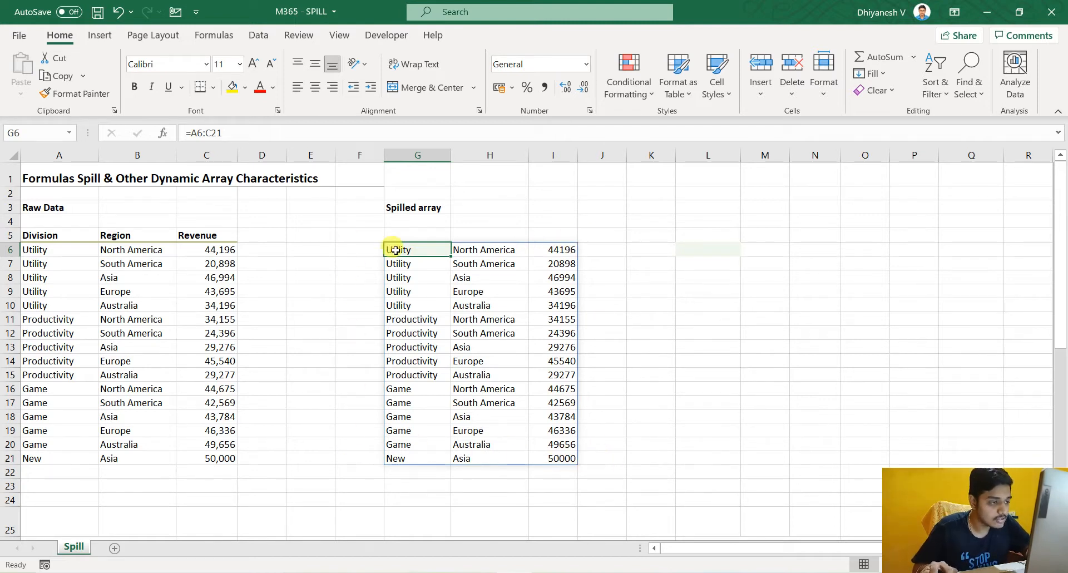
key("F2")
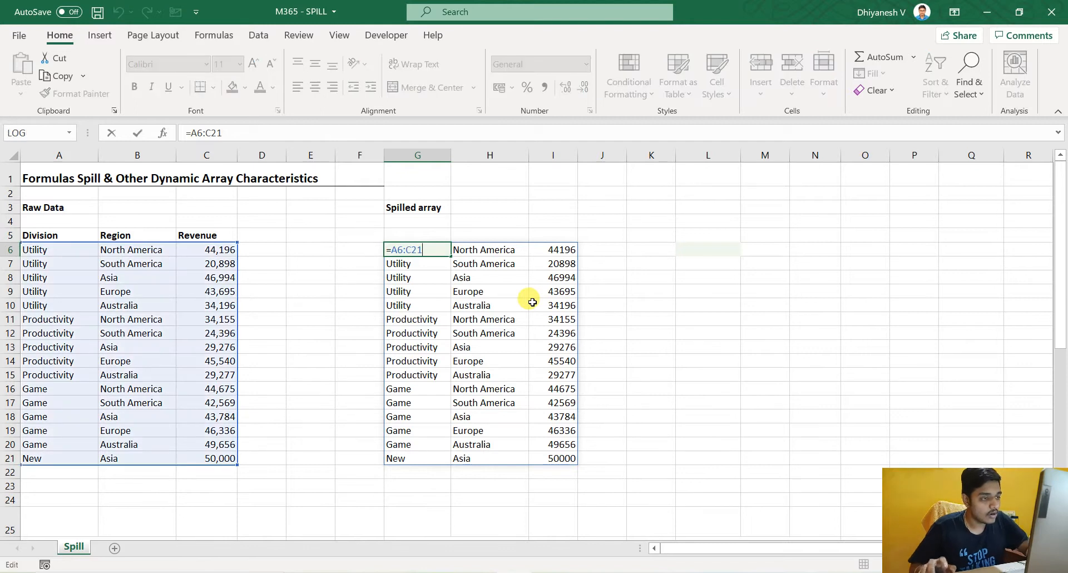
key("Escape")
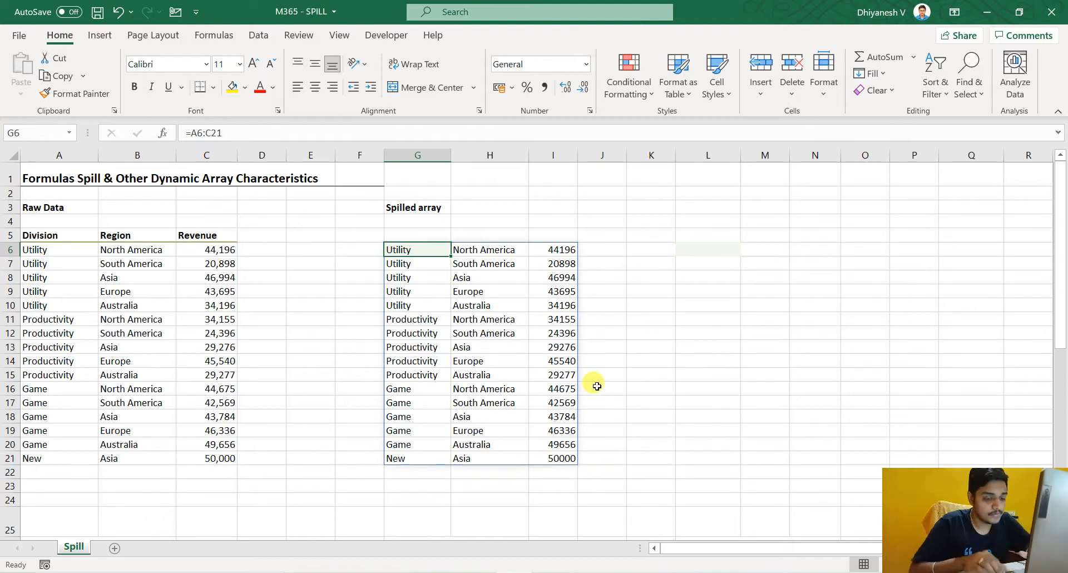
key("F2")
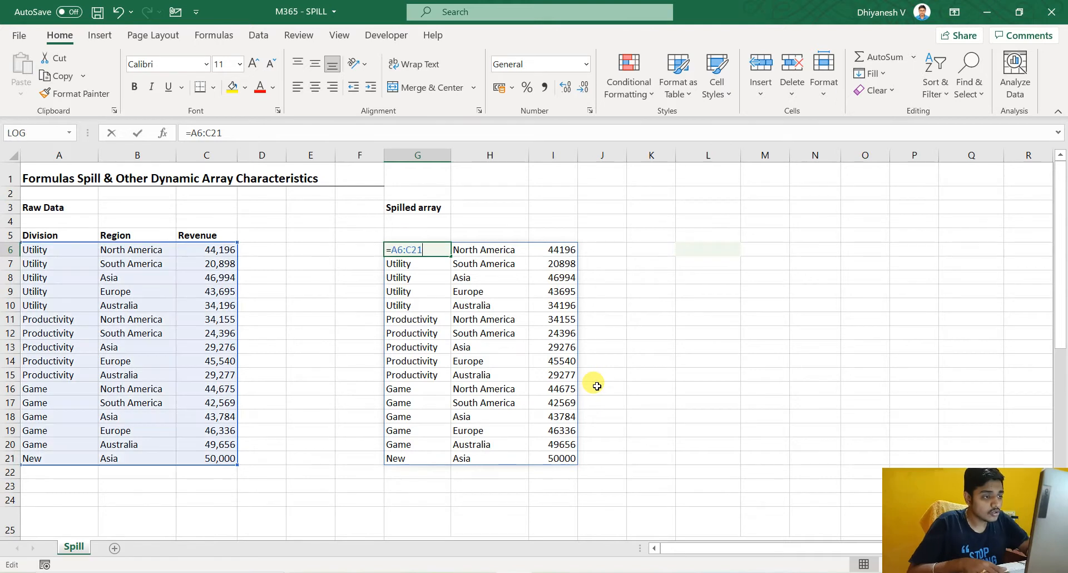
key("Escape")
key("Down")
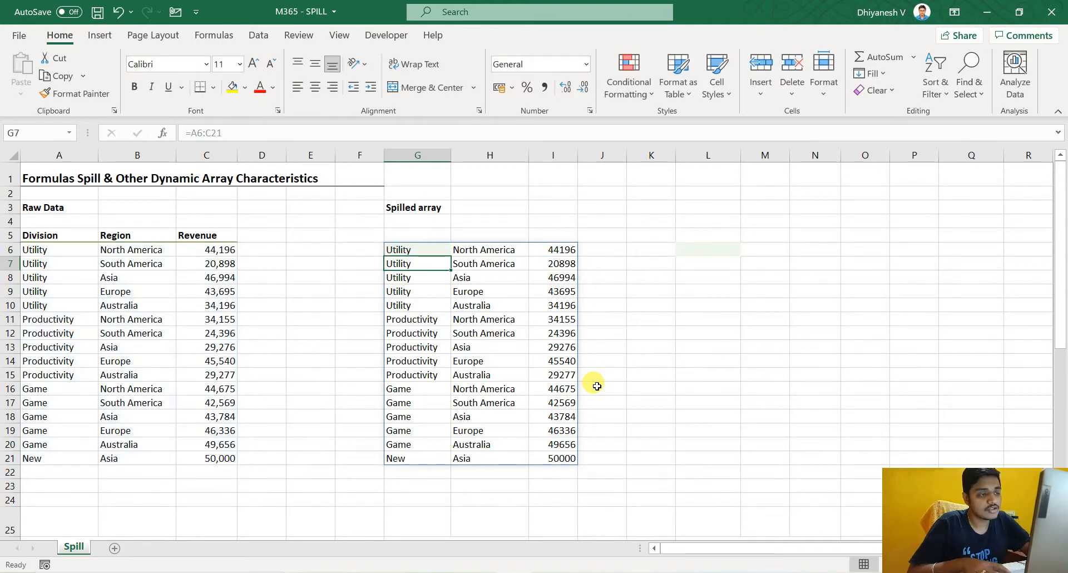
- Enter the text Excelify in cell I11, inside the spilled range
key("Right")
key("Right")
key("Down")
key("Down")
key("Down")
key("Down")
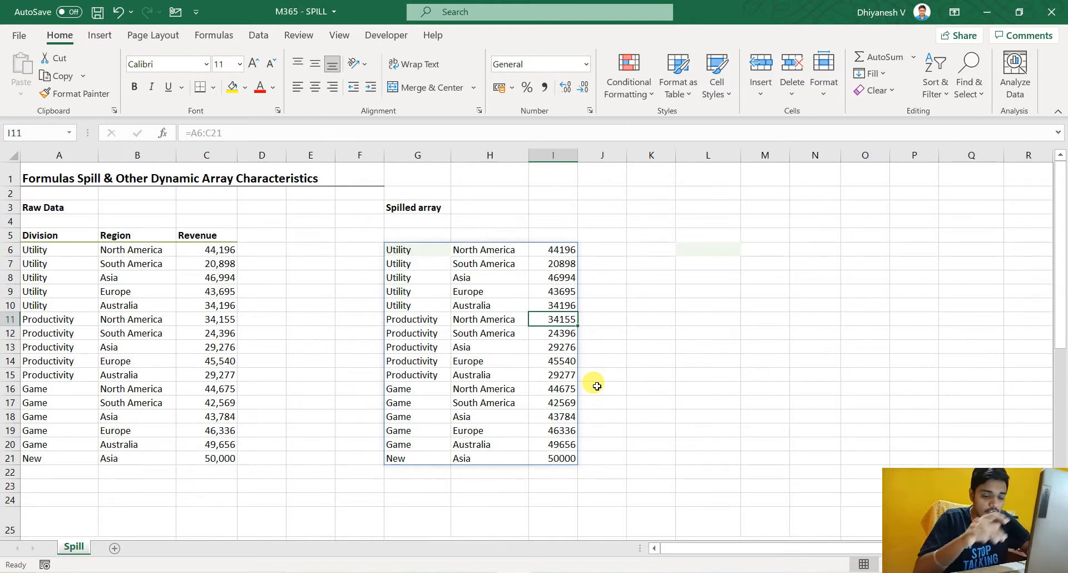
type("2")
key("Escape")
type("Excee")
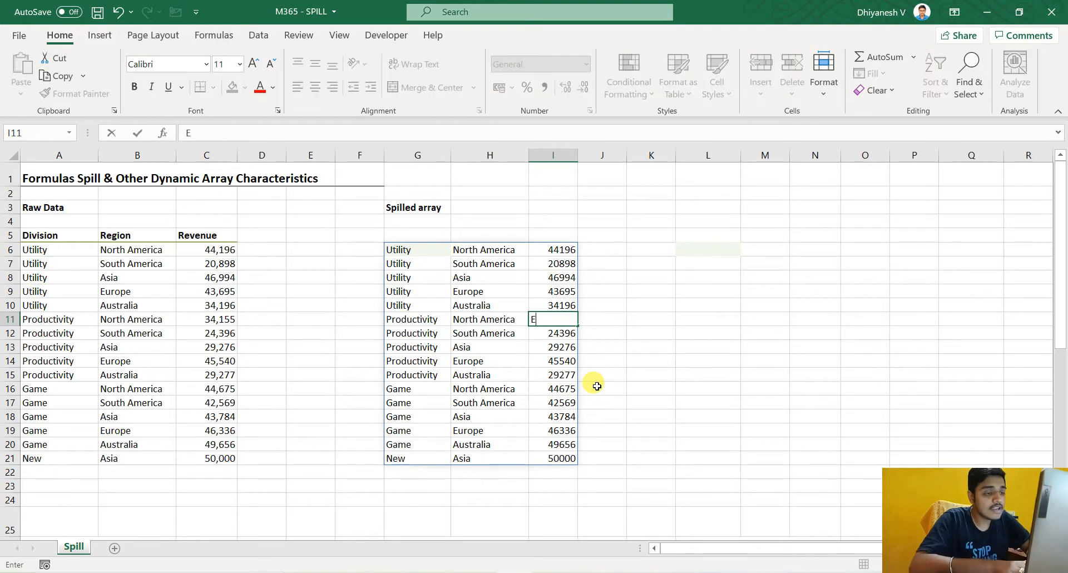
key("BackSpace")
type("lify")
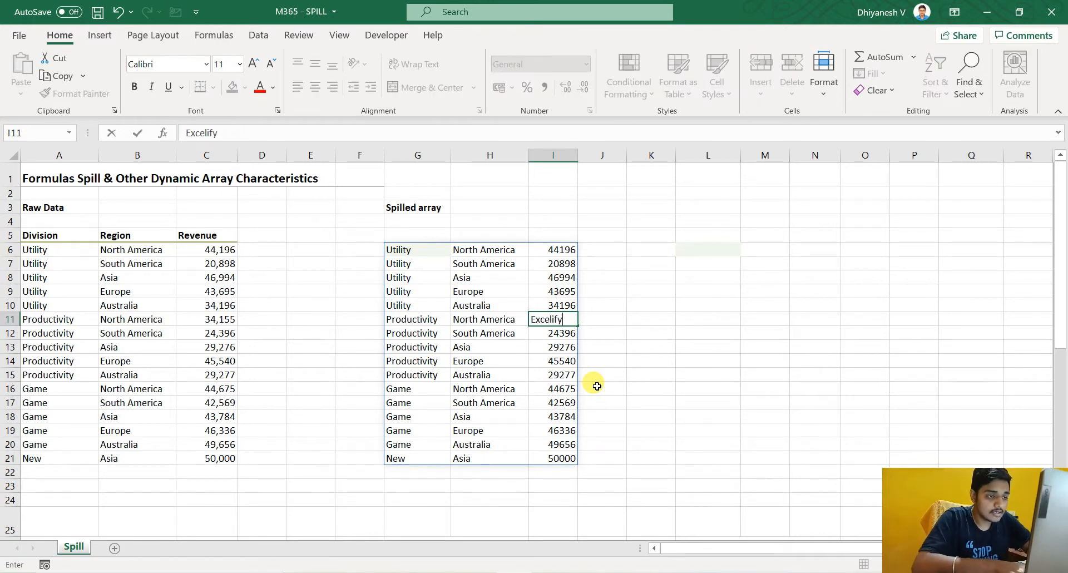
key("Return")
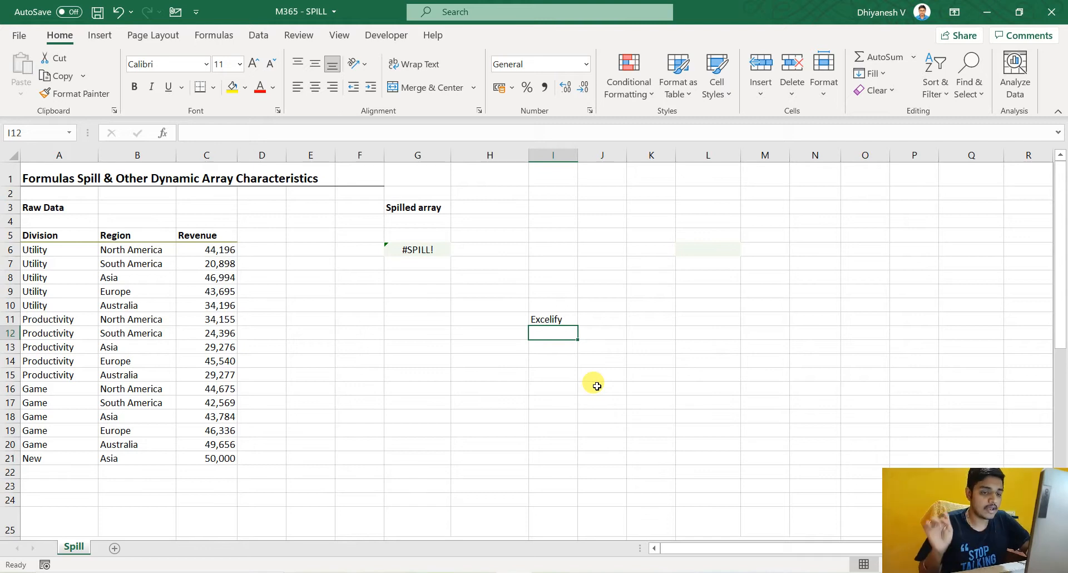
- Inspect the blocked spill range of G6 and clear the Excelify entry from cell I11
left_click(417, 249)
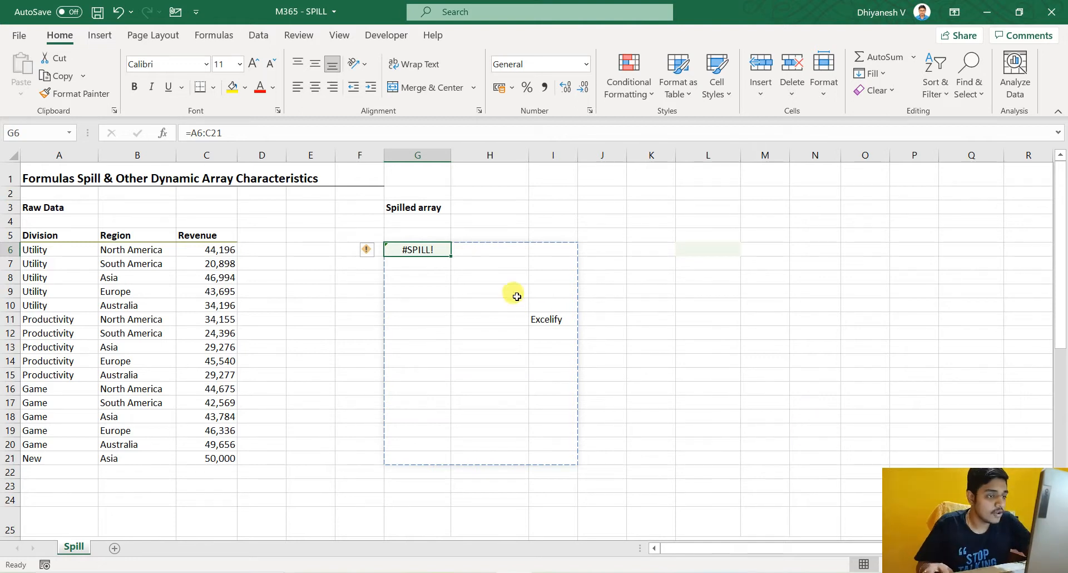
left_click(543, 319)
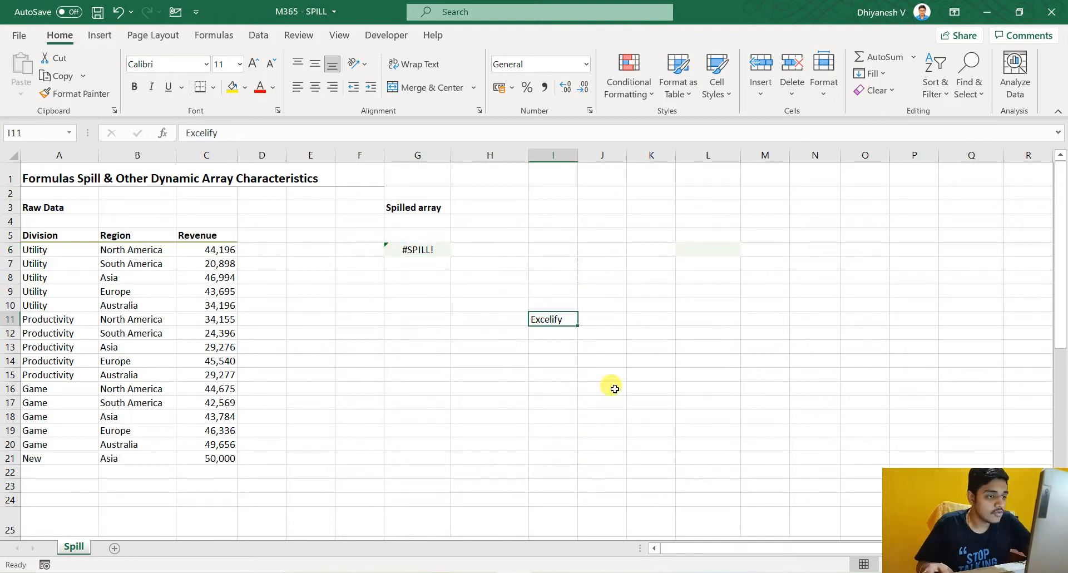
left_click(418, 249)
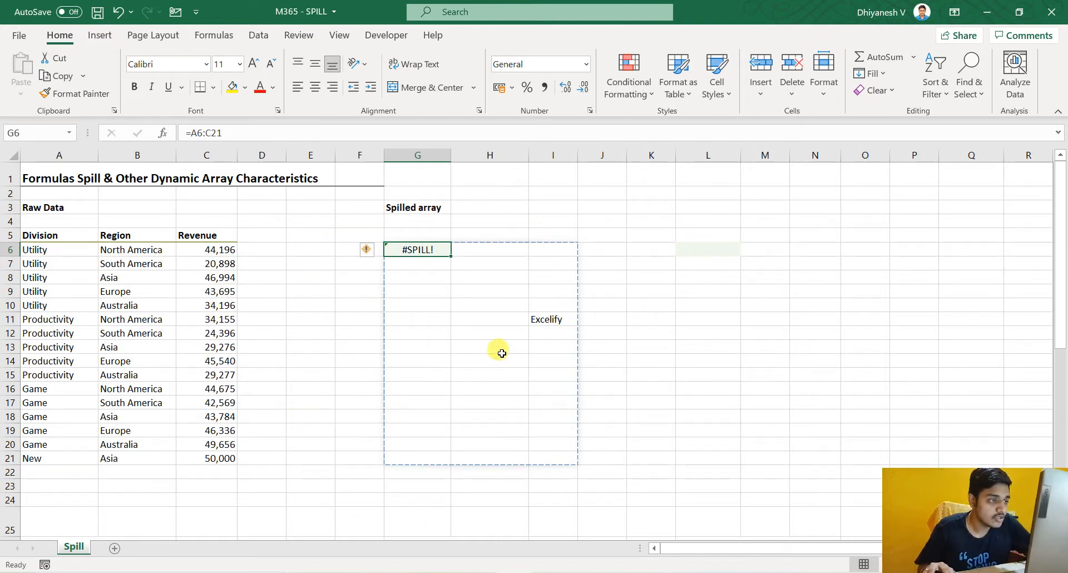
left_click(550, 318)
key("Delete")
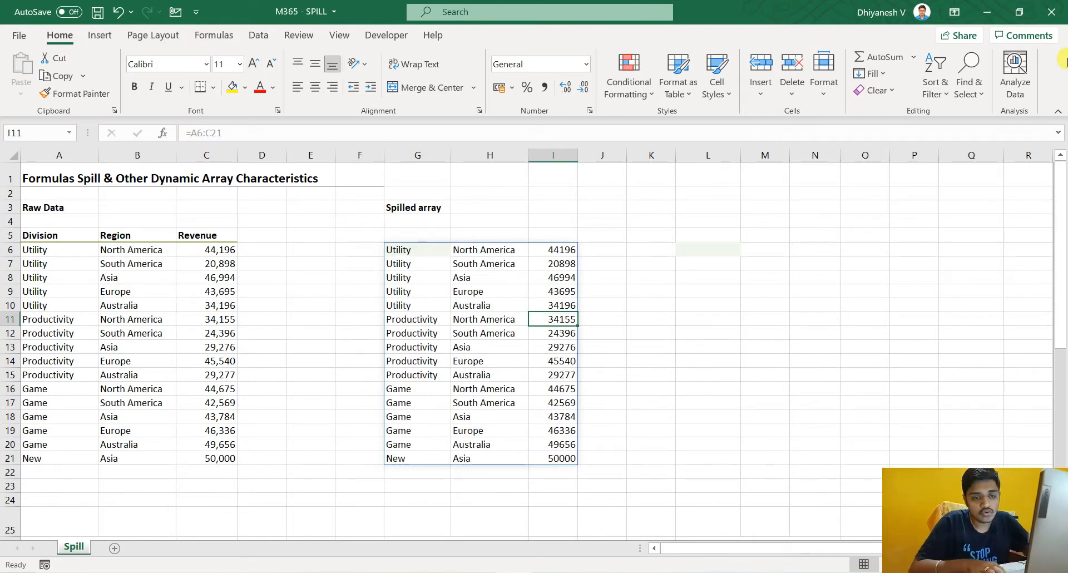
- Delete the spill formula from its source cell G6
key("Left")
key("Left")
key("Up")
key("Up")
key("Up")
key("Up")
key("Up")
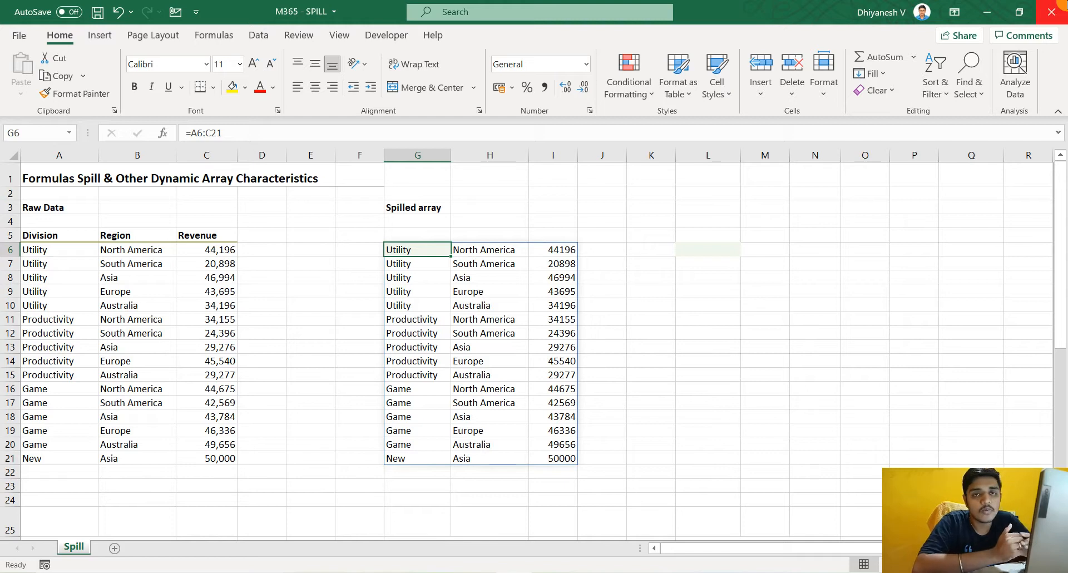
key("Delete")
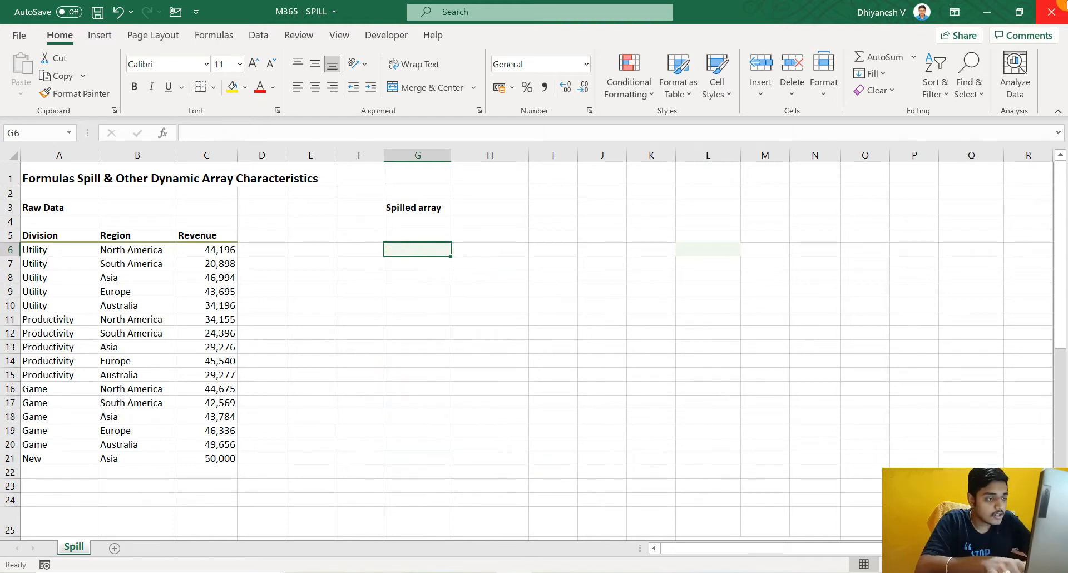
- Enter the formula =A6:A21 in G6 to spill the Division column, and select the spilled range
type("=")
key("Left")
key("Left")
key("Left")
key("Left")
key("Left")
key("Left")
key("ctrl+shift+Down")
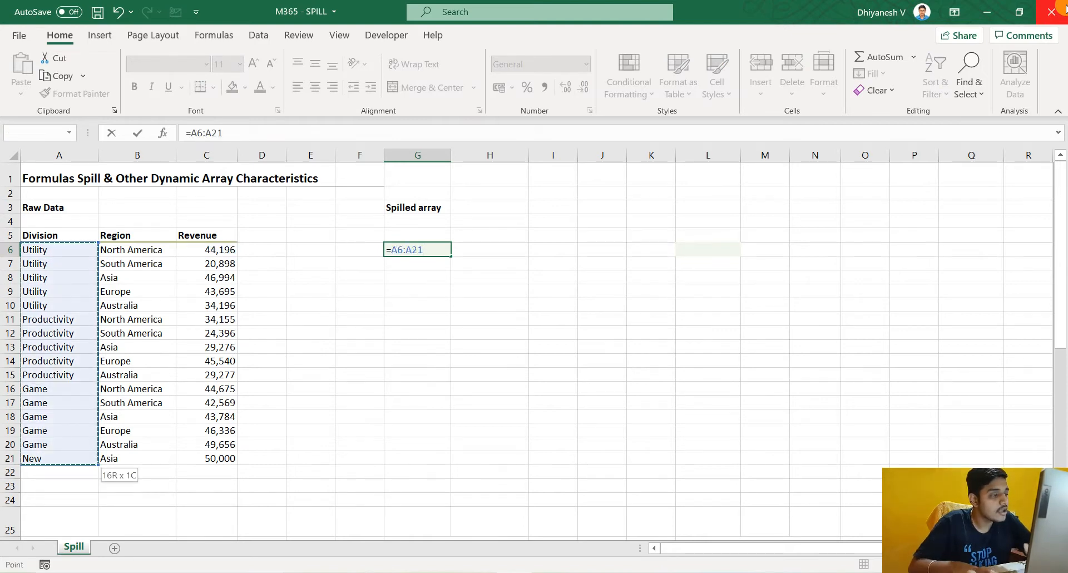
key("Return")
key("Up")
key("Right")
key("Left")
key("ctrl+shift+Down")
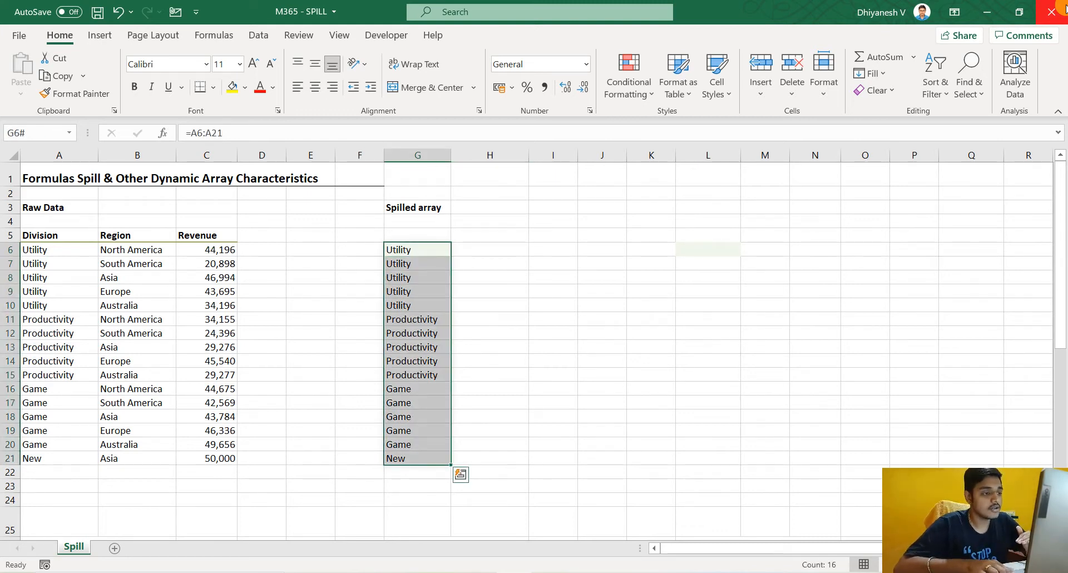
key("Right")
key("Right")
type("=")
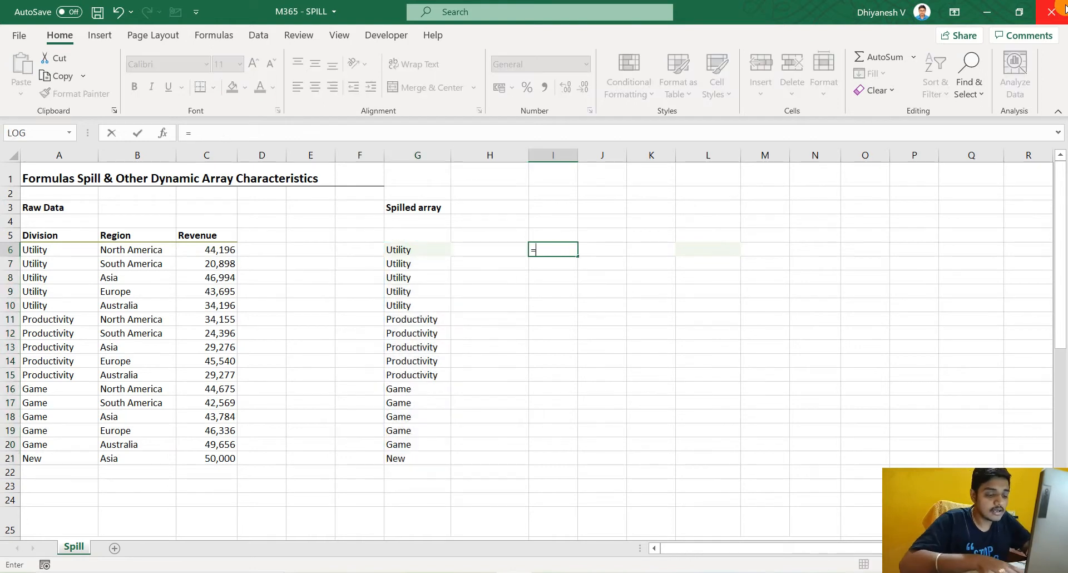
type("@")
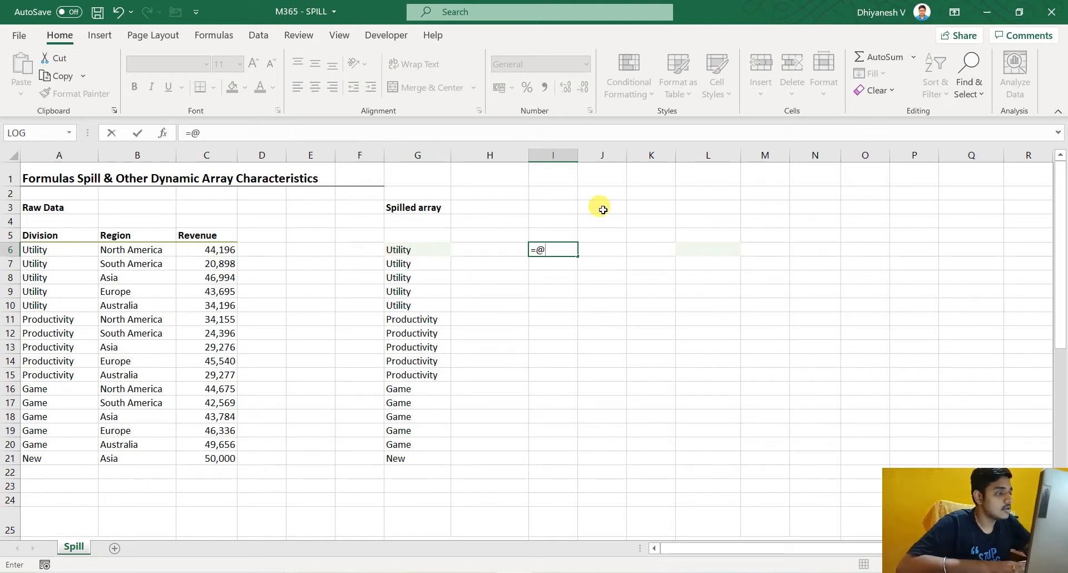
left_click(77, 249)
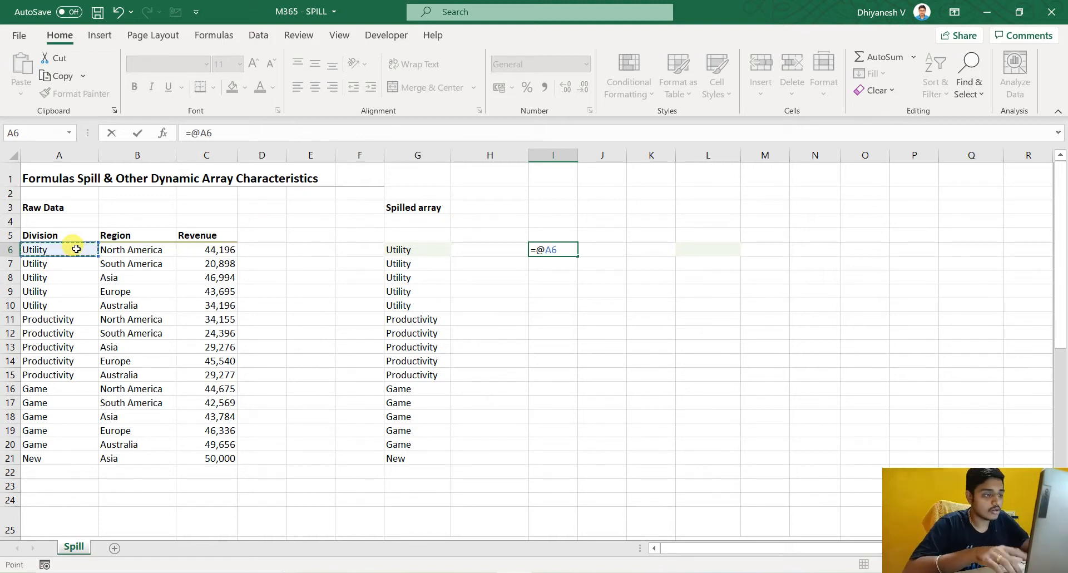
key("Escape")
key("Left")
key("Left")
key("Right")
key("Right")
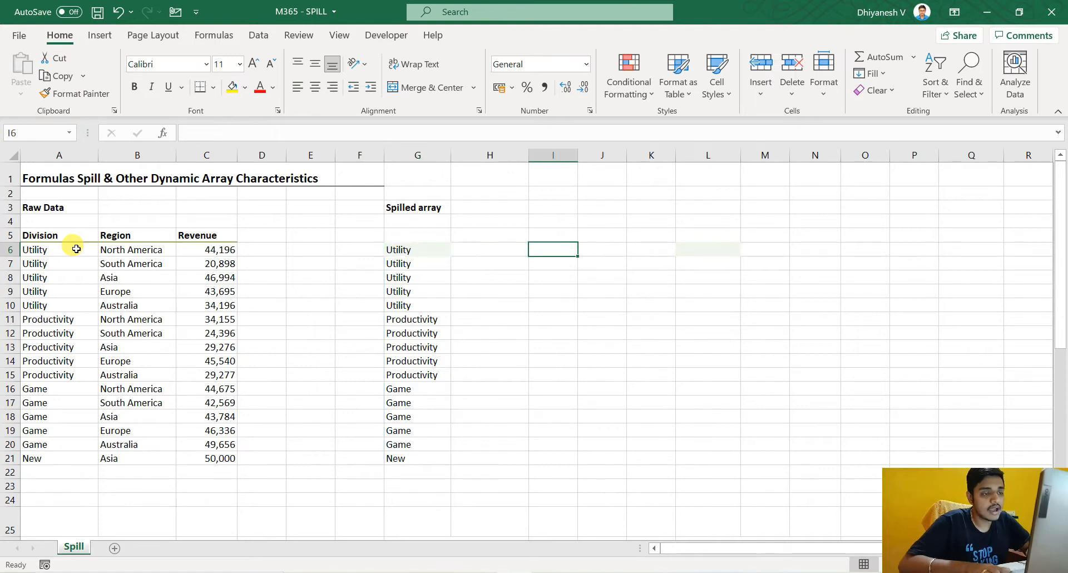
type("=@")
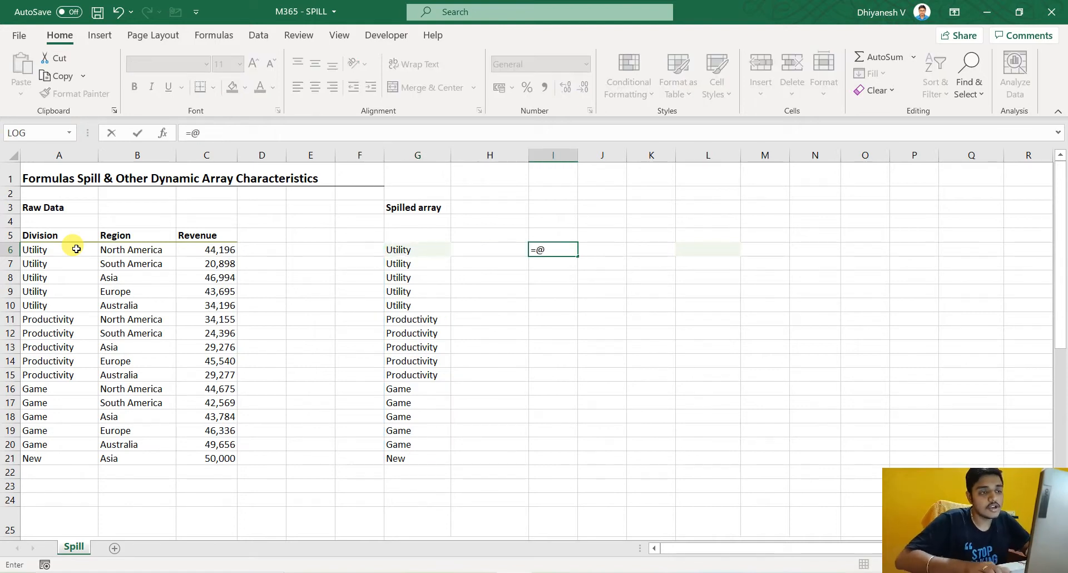
key("Left")
key("Left")
key("Left")
key("Left")
key("Left")
key("Left")
key("Left")
key("Left")
key("ctrl+shift+Down")
key("Return")
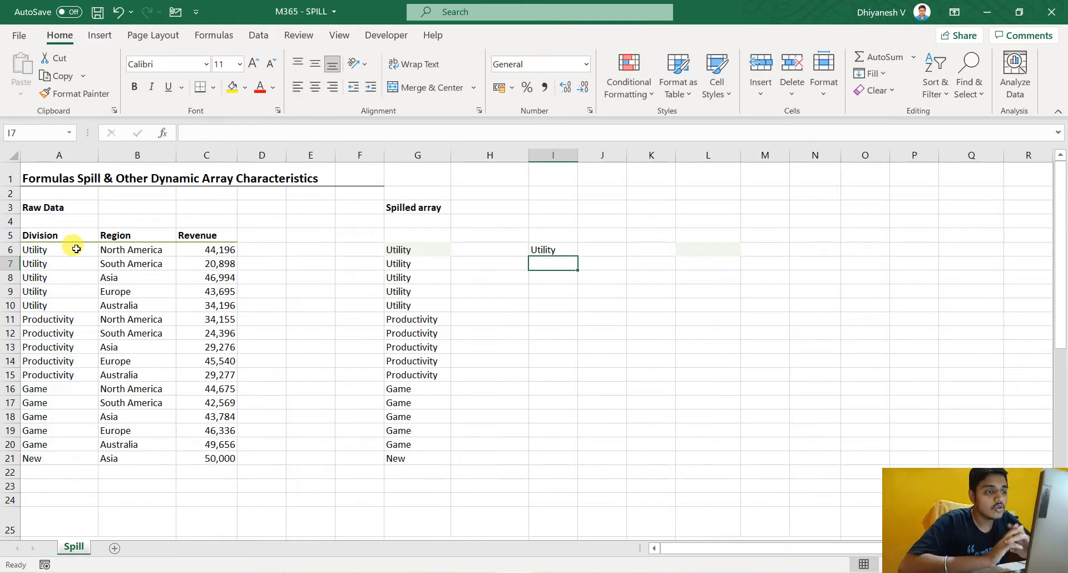
key("Up")
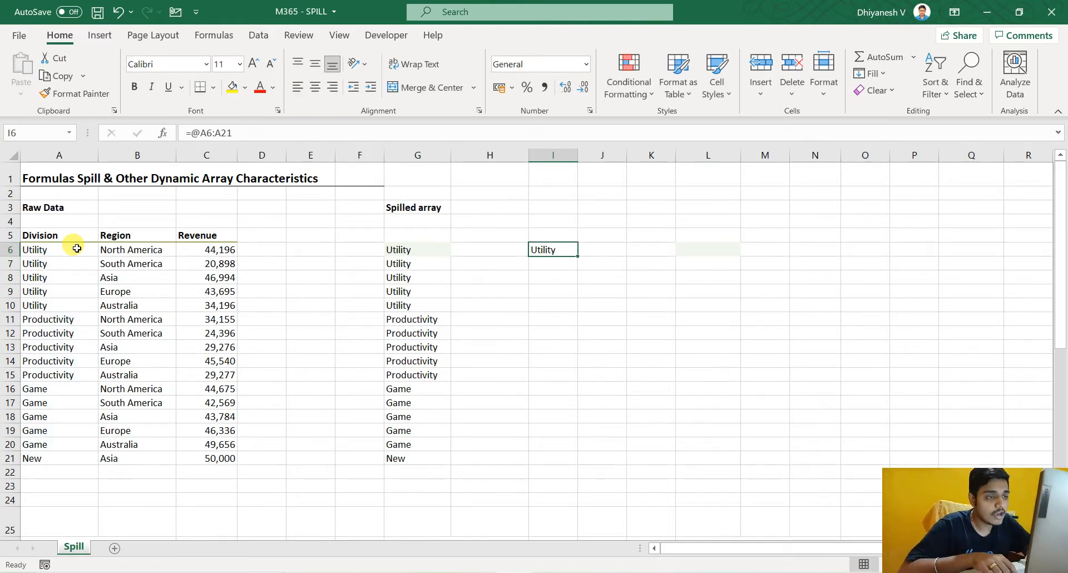
- Examine how row 6 intersects the Division range A6:A21, and review the formula in I6
key("shift+space")
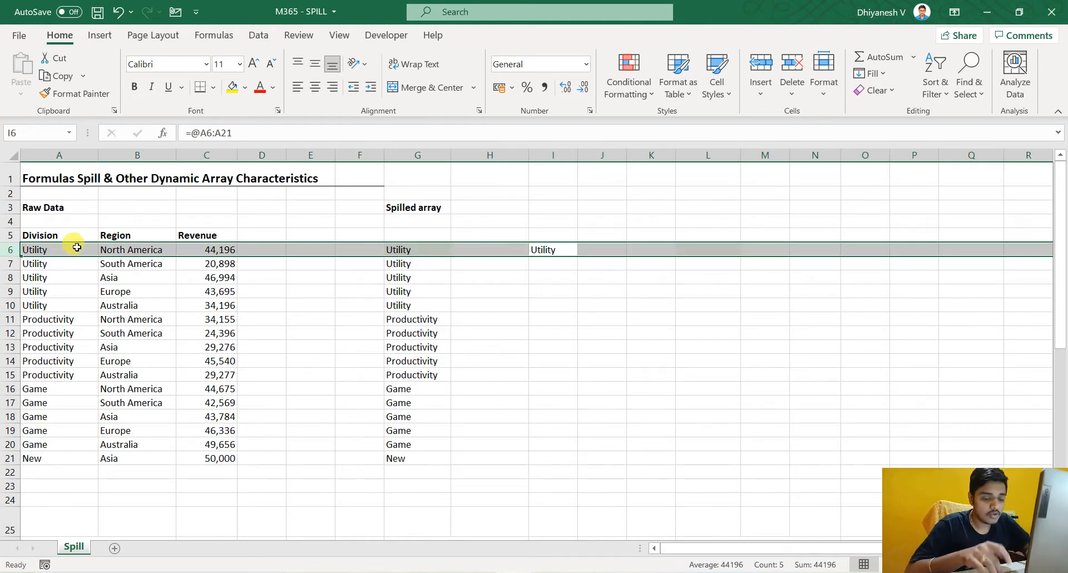
key("Left")
key("Left")
key("Home")
key("ctrl+shift+Down")
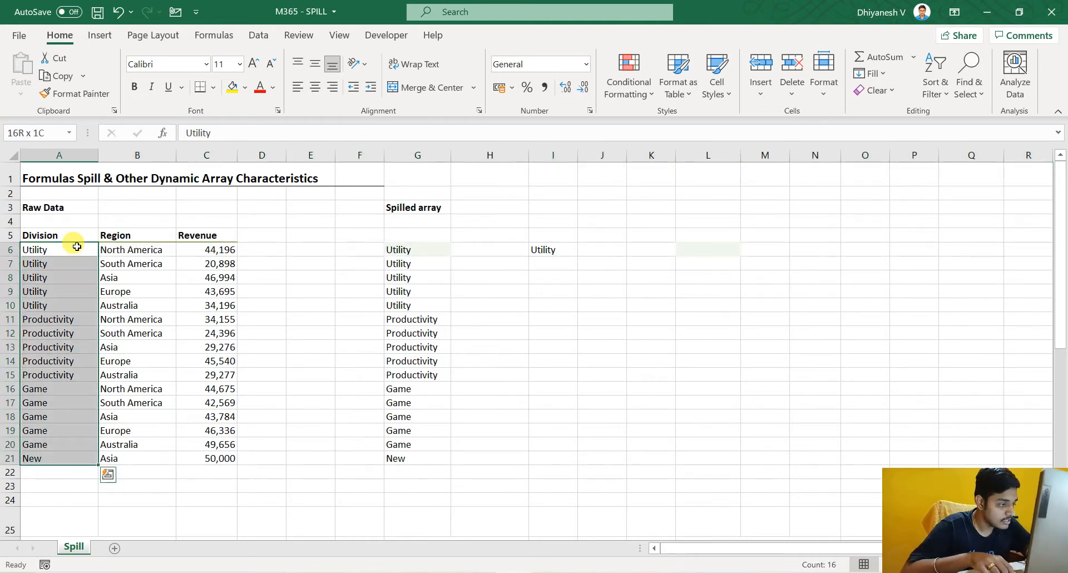
key("Right")
key("Right")
key("Right")
key("Right")
key("Right")
key("Right")
key("Right")
key("Right")
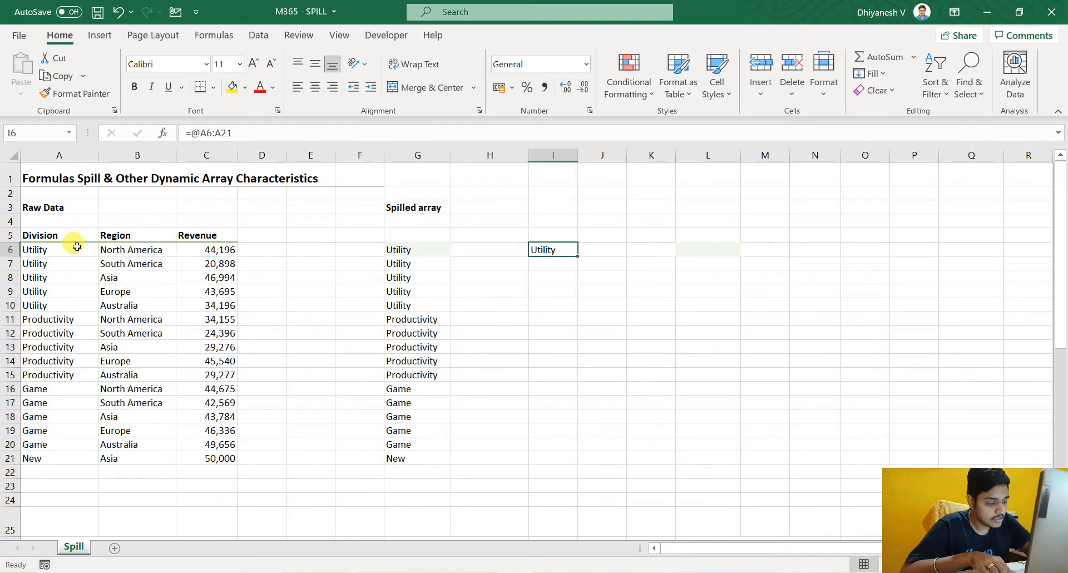
key("F2")
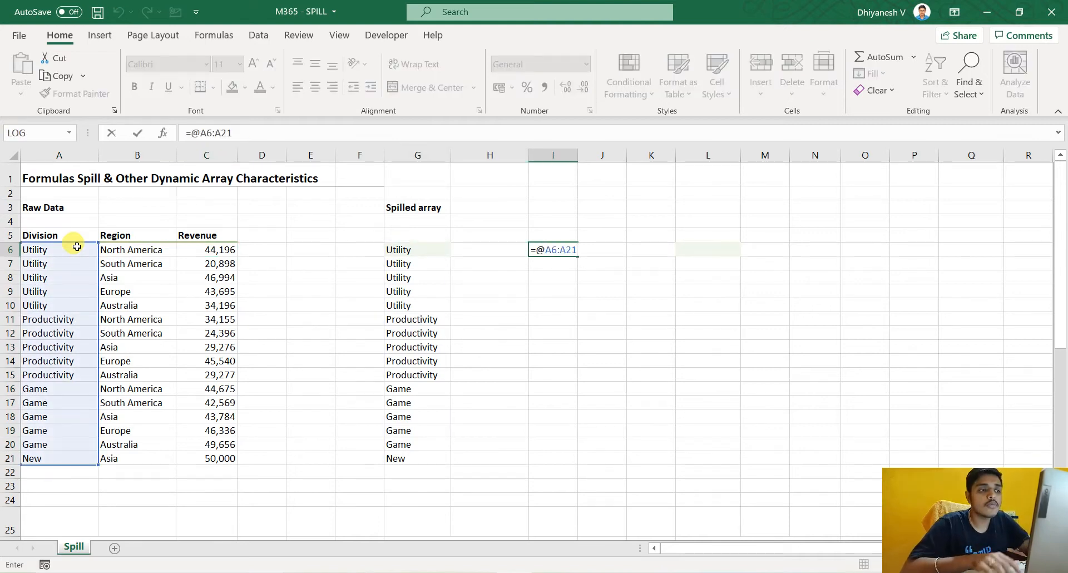
key("ctrl+Return")
key("shift+space")
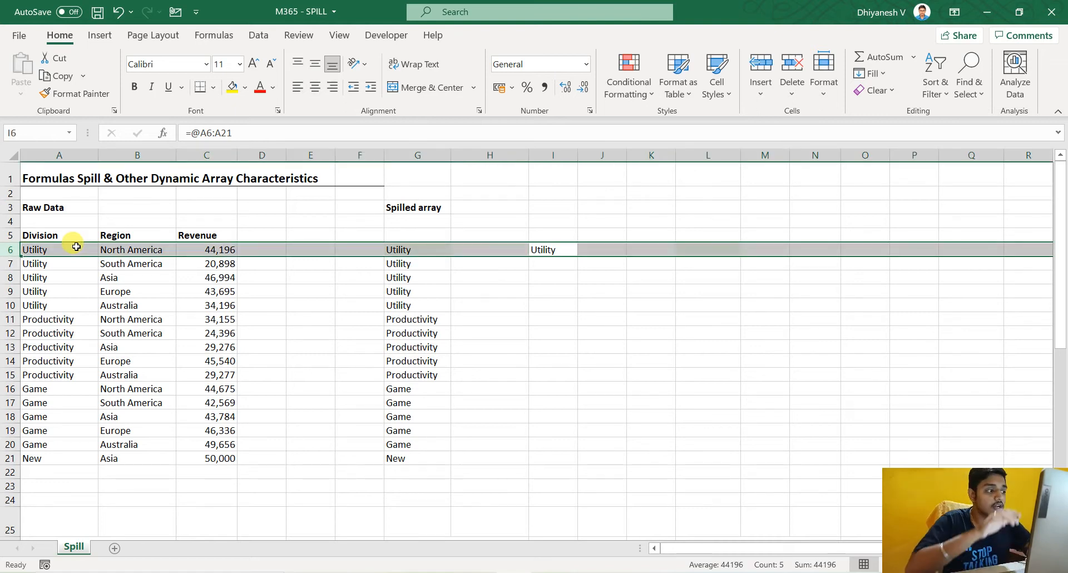
- Copy the formula from I6 into cell I5 directly above it
key("Down")
key("Up")
key("ctrl+c")
key("Up")
key("Return")
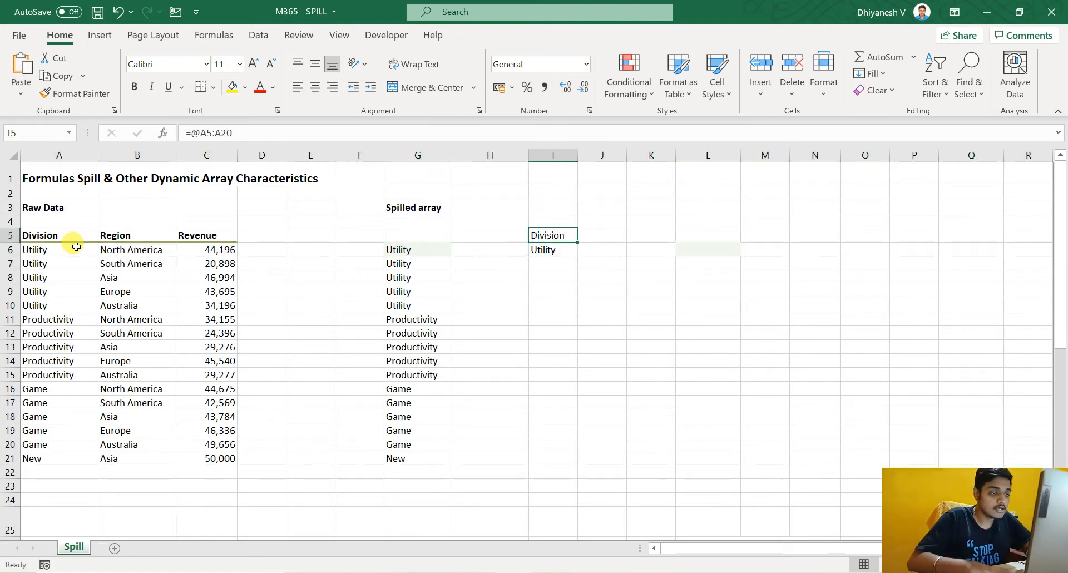
- Review the formula in I5 and undo its copy from the cell below
key("F2")
key("Escape")
key("F2")
key("Return")
key("ctrl+z")
- Make the range in I6's formula absolute so it reads =@$A$6:$A$21
key("Down")
key("F2")
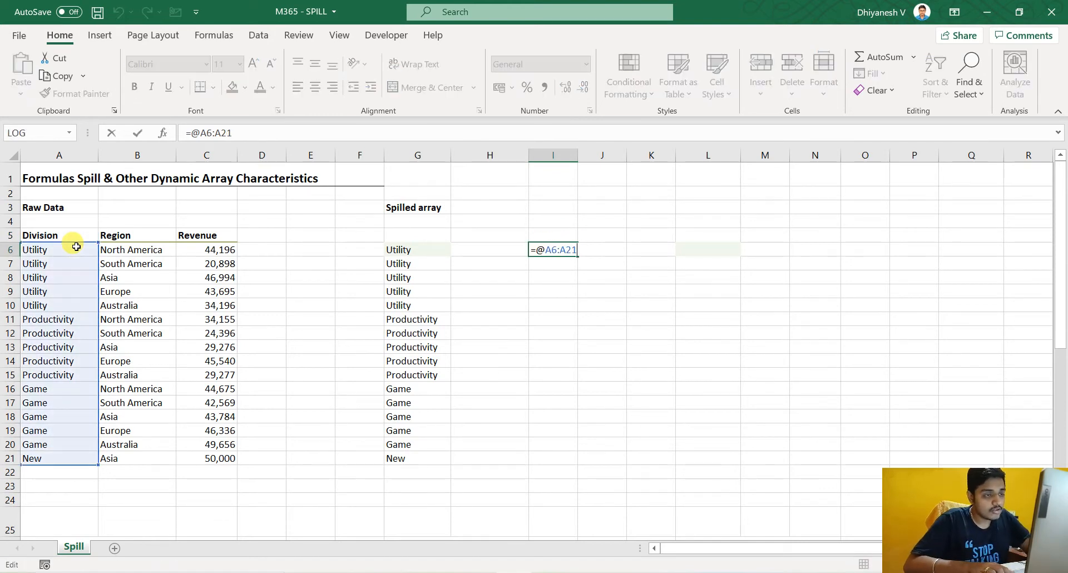
key("F4")
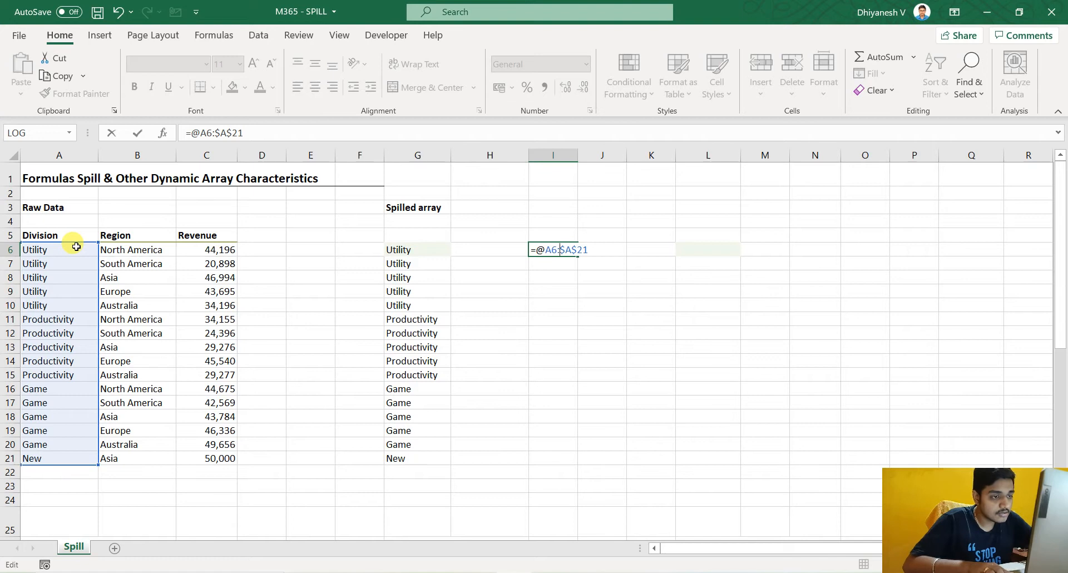
key("Return")
- Copy the absolute-reference formula from I6 into I5 and check the range it refers to
key("Up")
key("ctrl+c")
key("Up")
key("ctrl+v")
key("Escape")
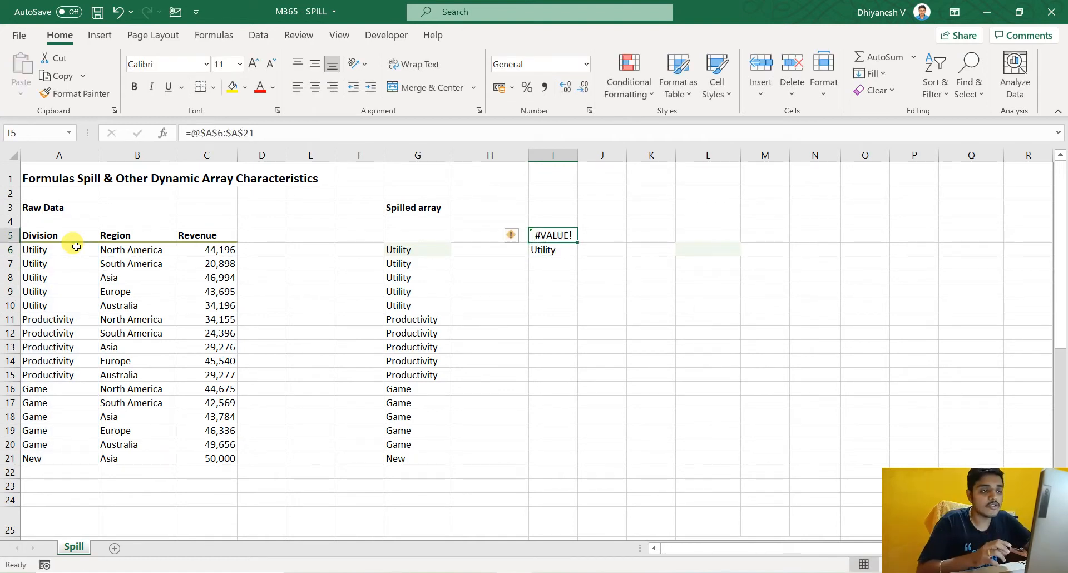
key("F2")
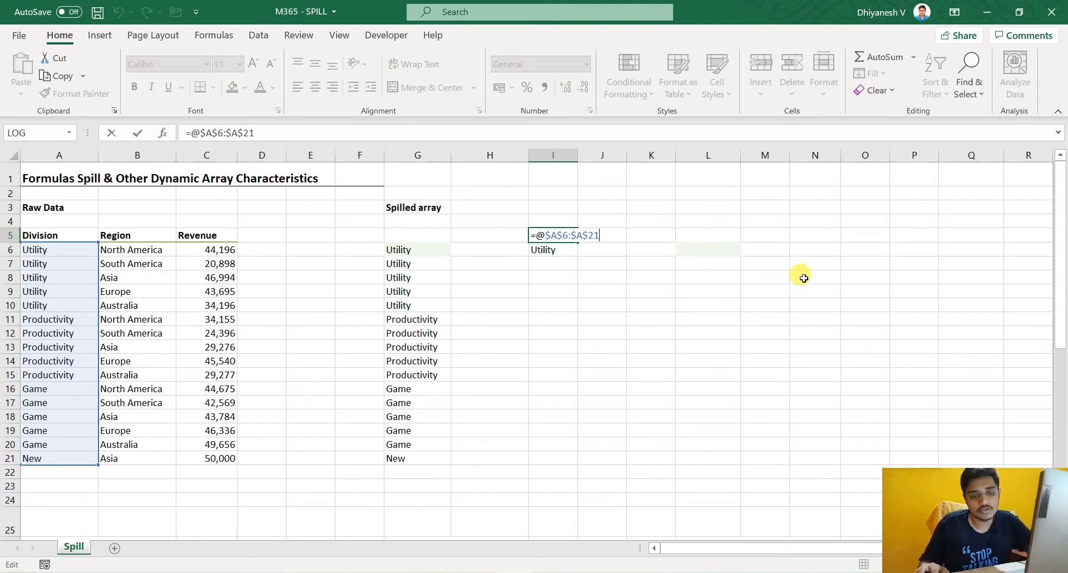
key("ctrl+Return")
- Copy the implicit intersection formula from I5 into I10
key("ctrl+c")
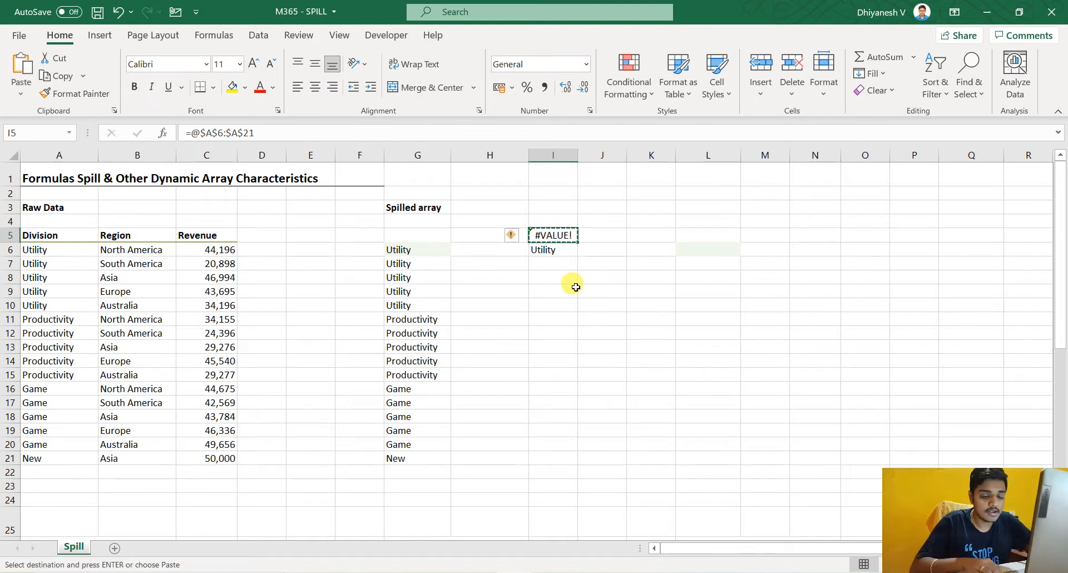
left_click(573, 281)
key("Down")
key("Down")
key("Return")
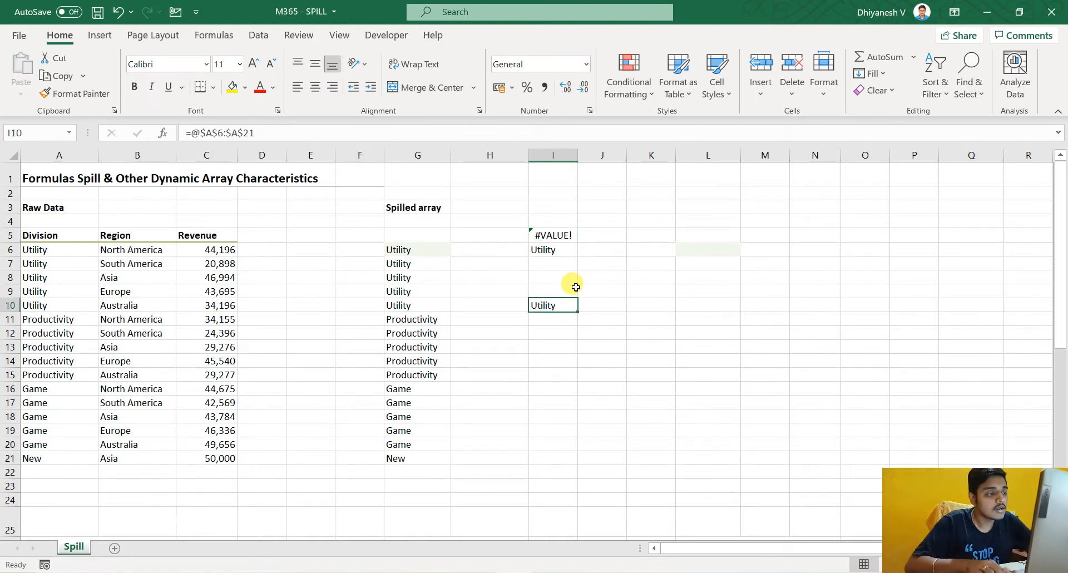
- Review the formula in I10 and copy it into I17
key("F2")
key("Escape")
key("ctrl+c")
key("Down")
key("Down")
key("Down")
key("Down")
key("Down")
key("Down")
key("Down")
key("Return")
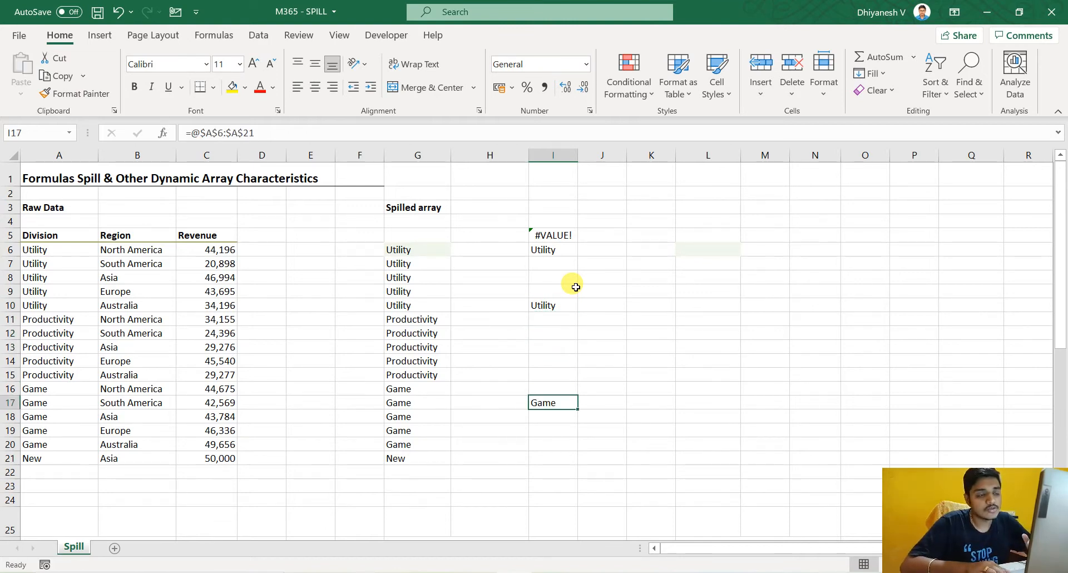
- Clear all the implicit intersection formulas in I5:I17
key("shift+Up")
key("shift+Up")
key("shift+Up")
key("shift+Up")
key("shift+Up")
key("shift+Up")
key("shift+Up")
key("shift+Up")
key("shift+Up")
key("shift+Up")
key("shift+Up")
key("shift+Up")
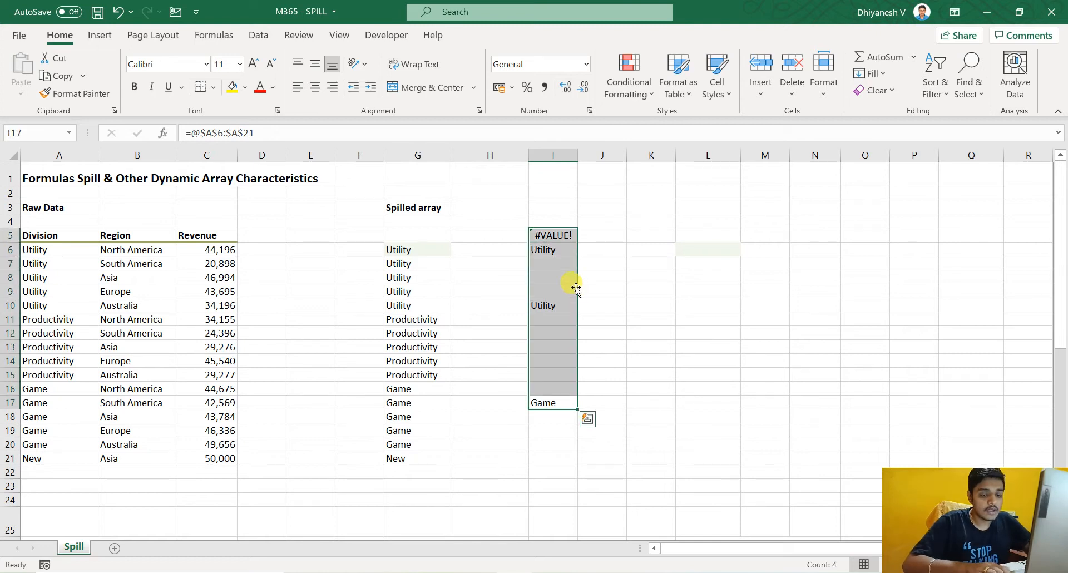
key("Delete")
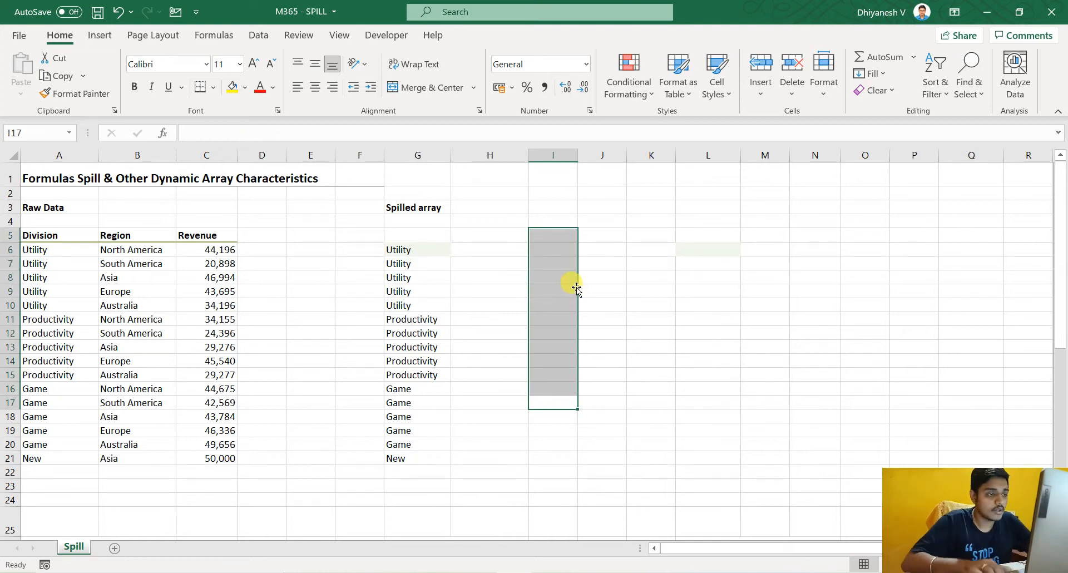
key("Right")
key("Down")
key("Right")
key("Down")
key("Down")
- Extend the spill formula in G6 to =A6:C21 and select the resulting three-column range
key("Left")
key("Left")
key("Left")
key("Left")
key("Up")
key("Up")
key("Up")
key("Up")
key("ctrl+Up")
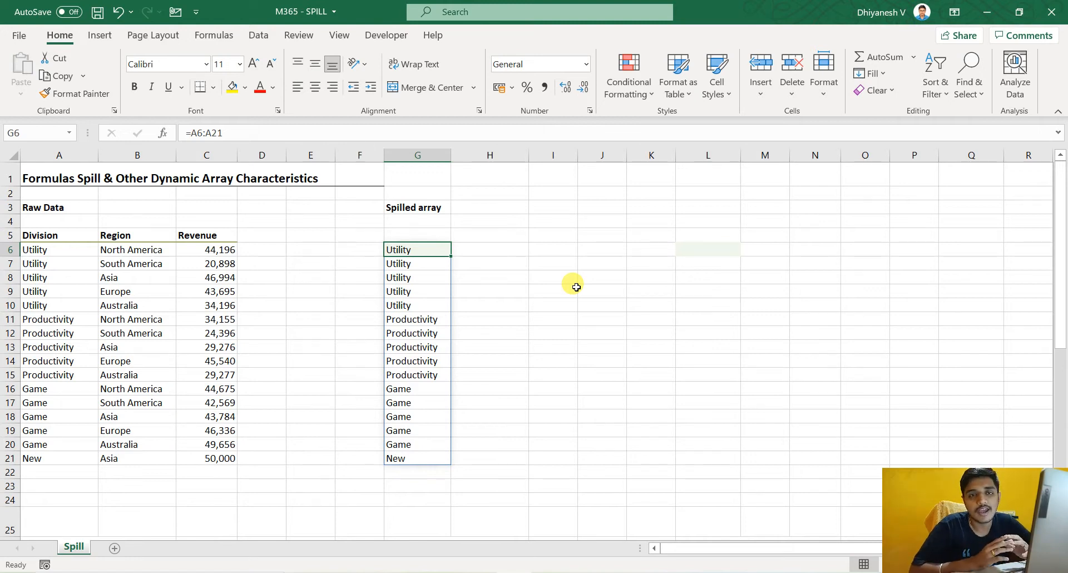
key("F2")
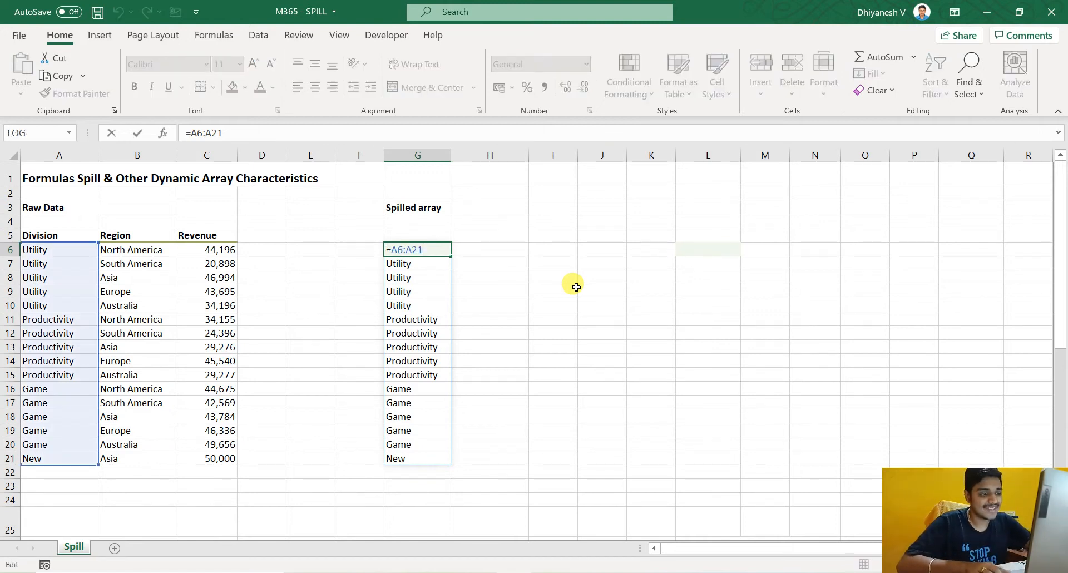
key("Left")
key("BackSpace")
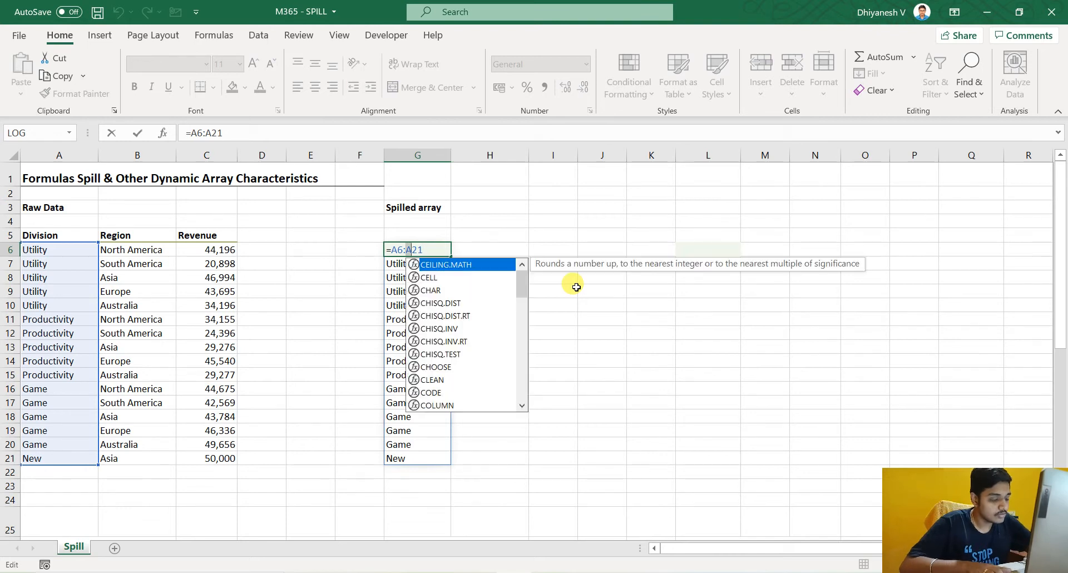
type("C")
key("ctrl+Return")
key("shift+Right")
key("ctrl+shift+Down")
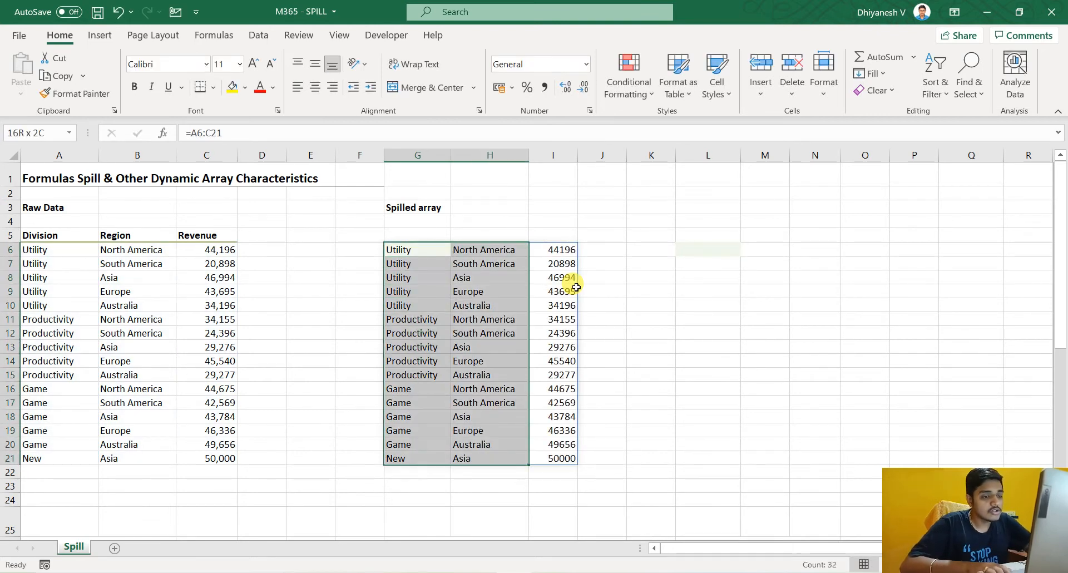
key("shift+Right")
- Enter the formula =A6:C24 in L6 to spill the raw data together with the blank rows below it
key("Right")
key("Right")
key("Right")
key("Right")
key("Right")
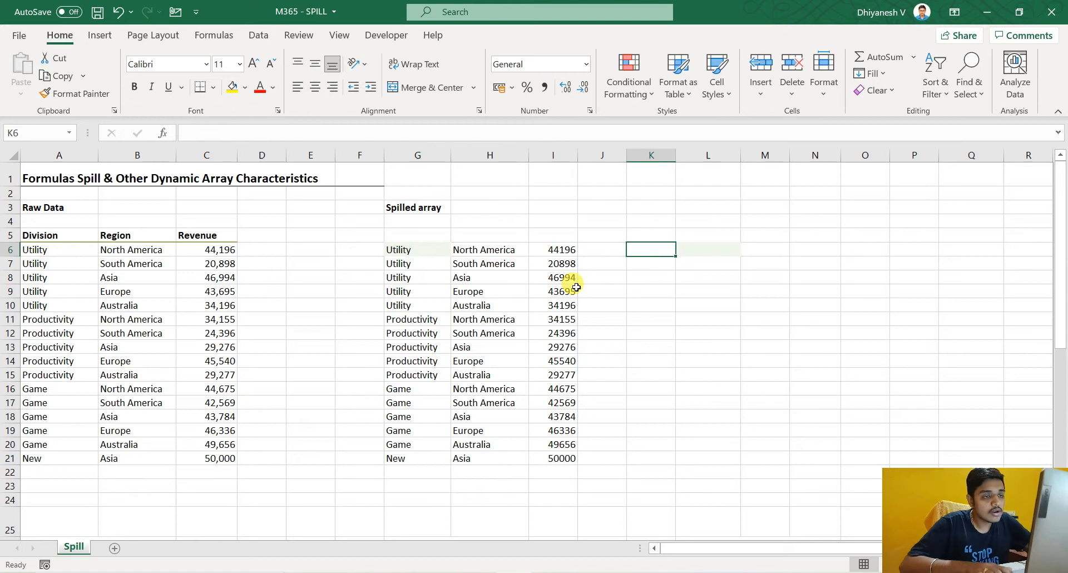
type("=")
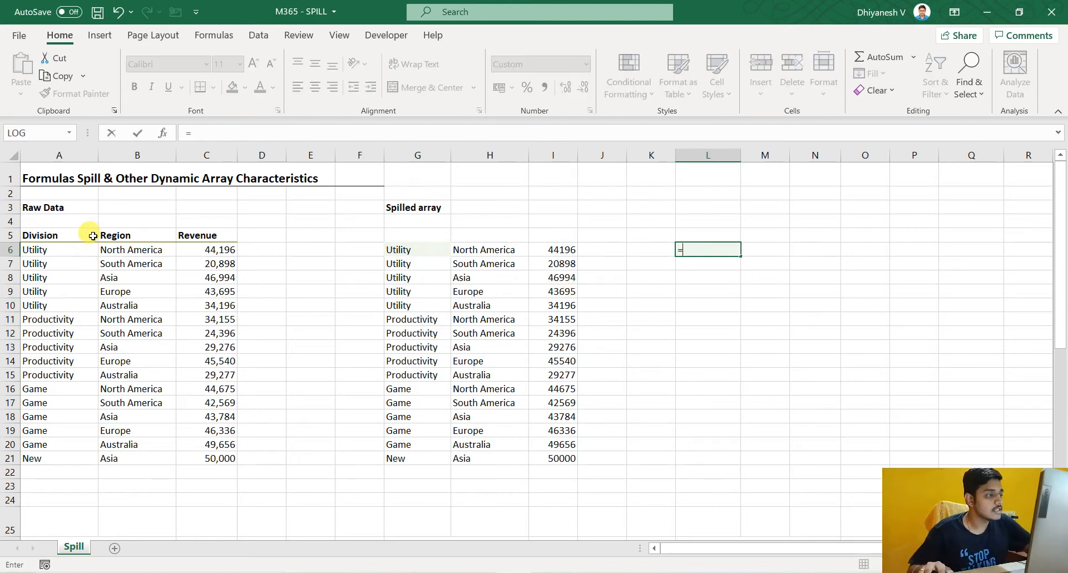
left_click_drag(25, 248, 220, 498)
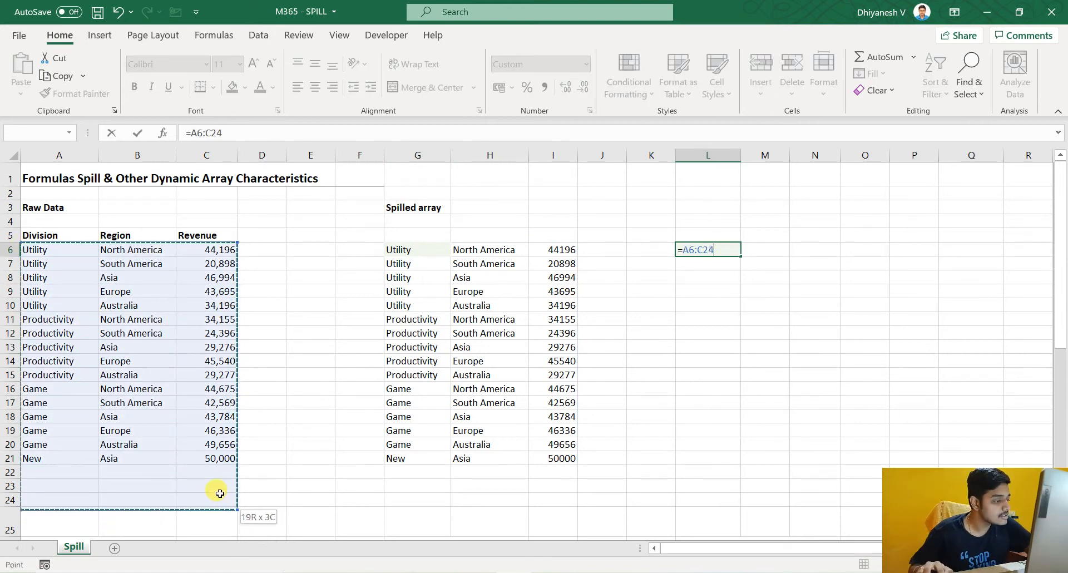
key("Return")
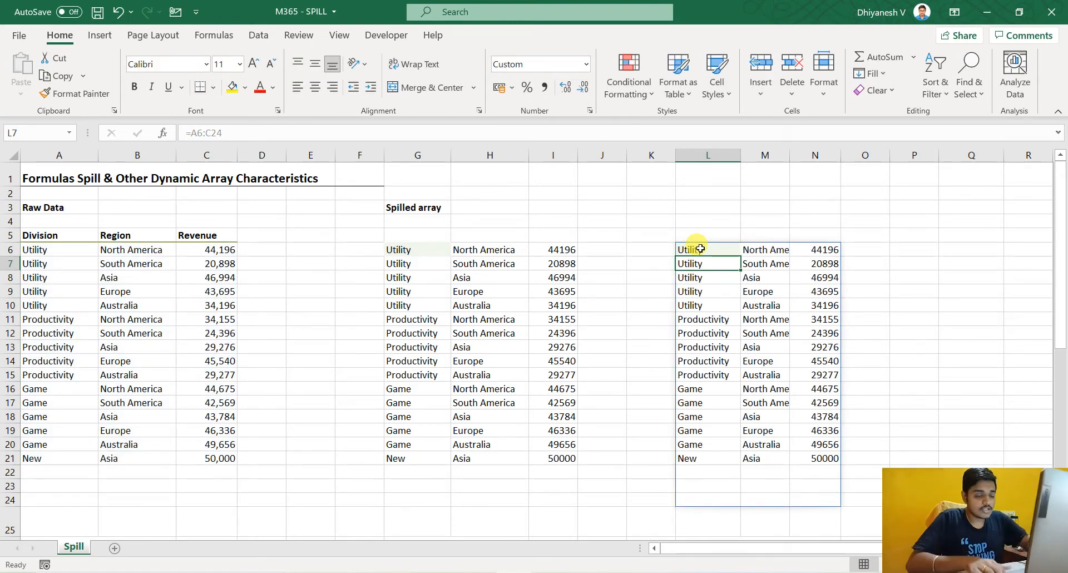
- Review the range used by the formula in G6 and compare it with the spill that starts in L6
key("Left")
key("Left")
key("Left")
key("Left")
key("Left")
key("Up")
key("Up")
key("Down")
key("F2")
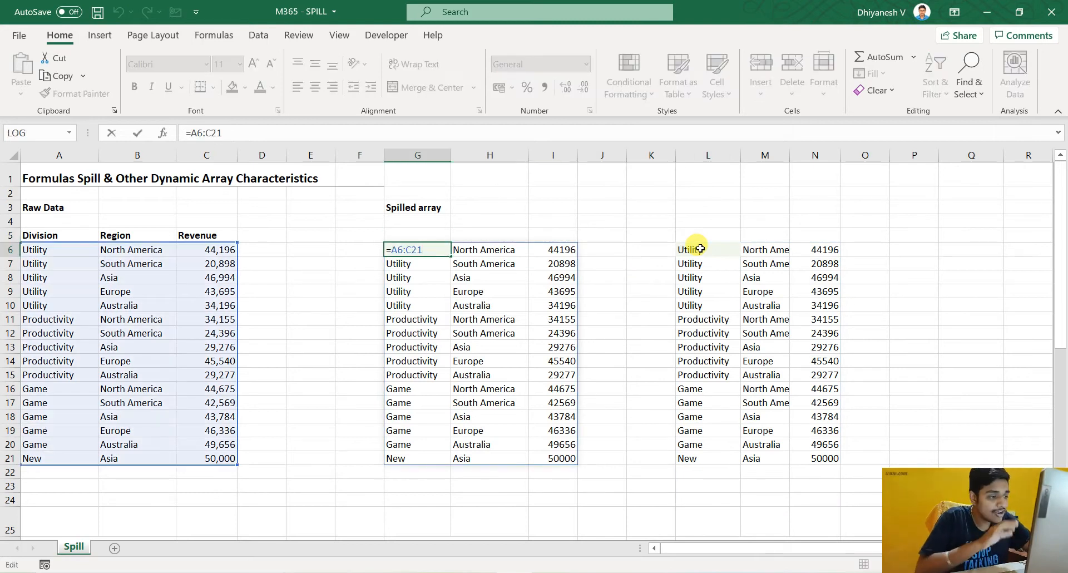
key("Escape")
key("Right")
key("Right")
key("Right")
key("Right")
key("Right")
key("Left")
key("Left")
key("Left")
key("Left")
key("Left")
- Add a raw data record in row 22 with division New, region North America and revenue 15000
key("ctrl+Left")
key("ctrl+Left")
key("ctrl+Down")
key("ctrl+Down")
key("ctrl+Up")
key("ctrl+Up")
key("ctrl+Up")
key("ctrl+Up")
key("ctrl+Down")
key("ctrl+Down")
key("ctrl+Down")
key("Down")
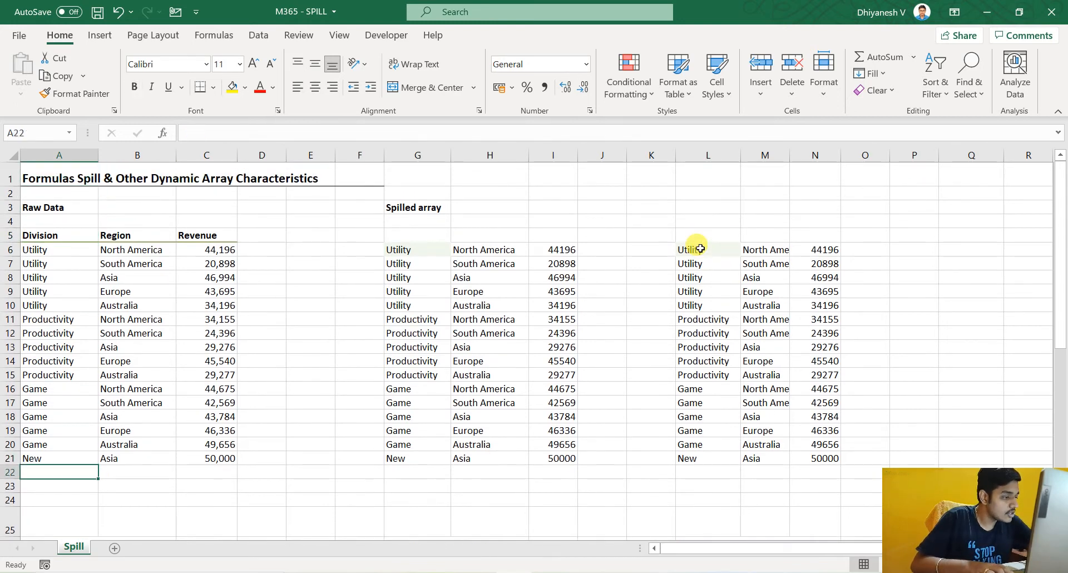
type("New")
key("Tab")
type("North")
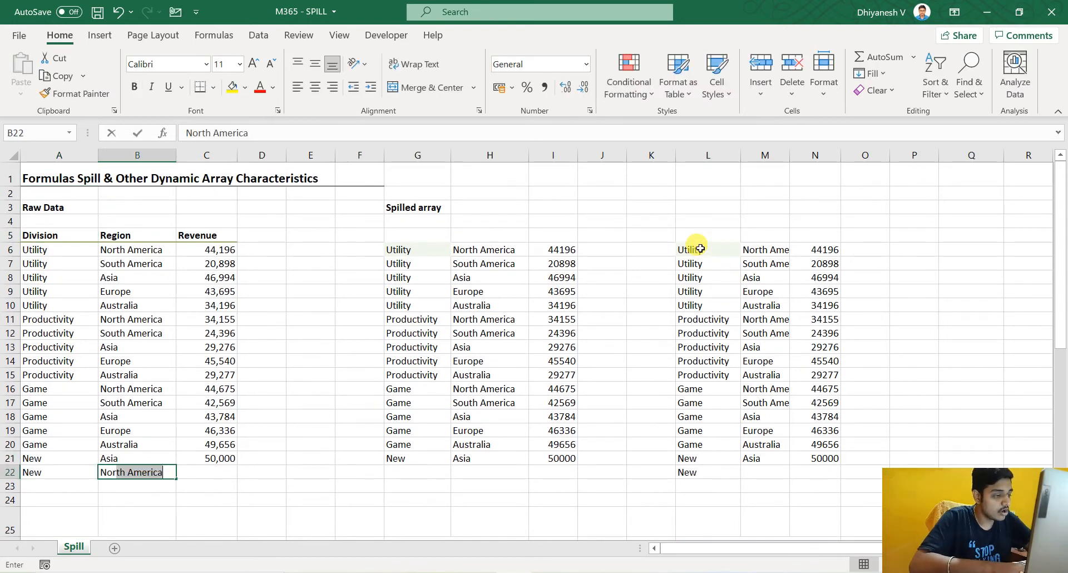
key("Tab")
type("15000")
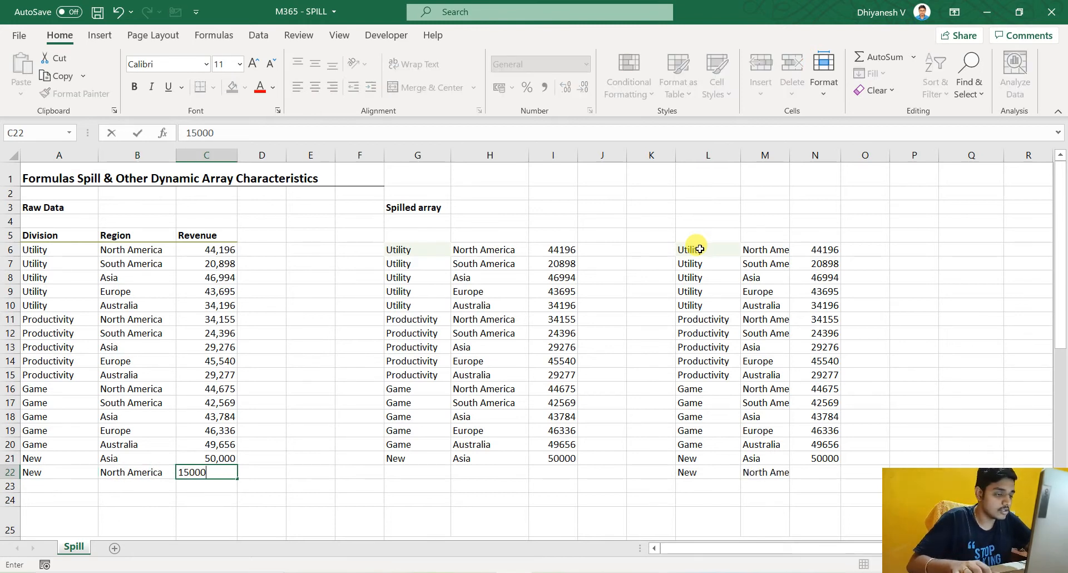
key("Return")
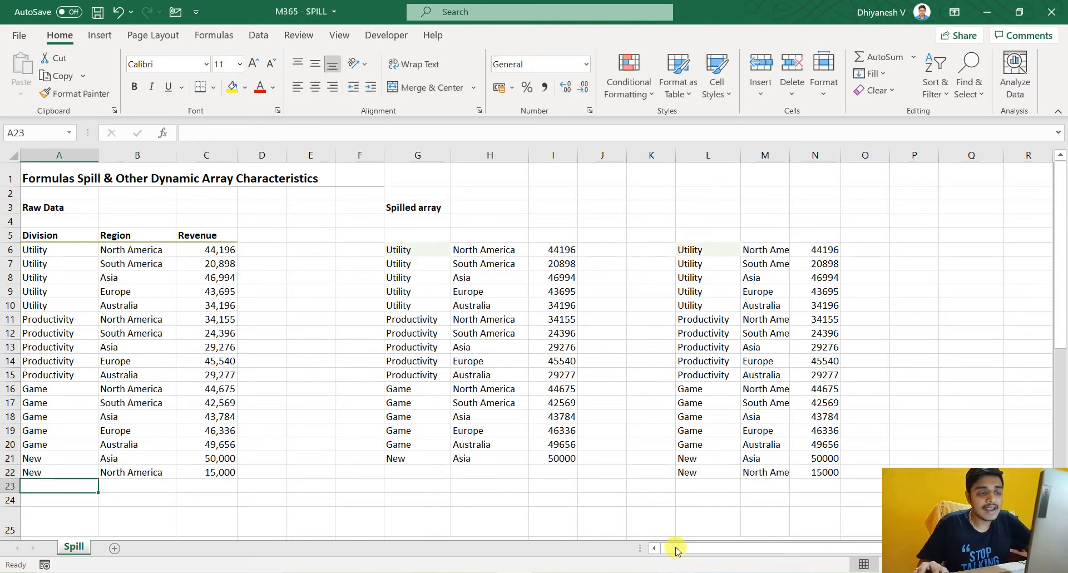
- Compare the last rows of the two spilled ranges and review the source ranges of the formulas in G6 and L6
left_click_drag(690, 478, 816, 498)
left_click_drag(393, 458, 568, 492)
double_click(398, 250)
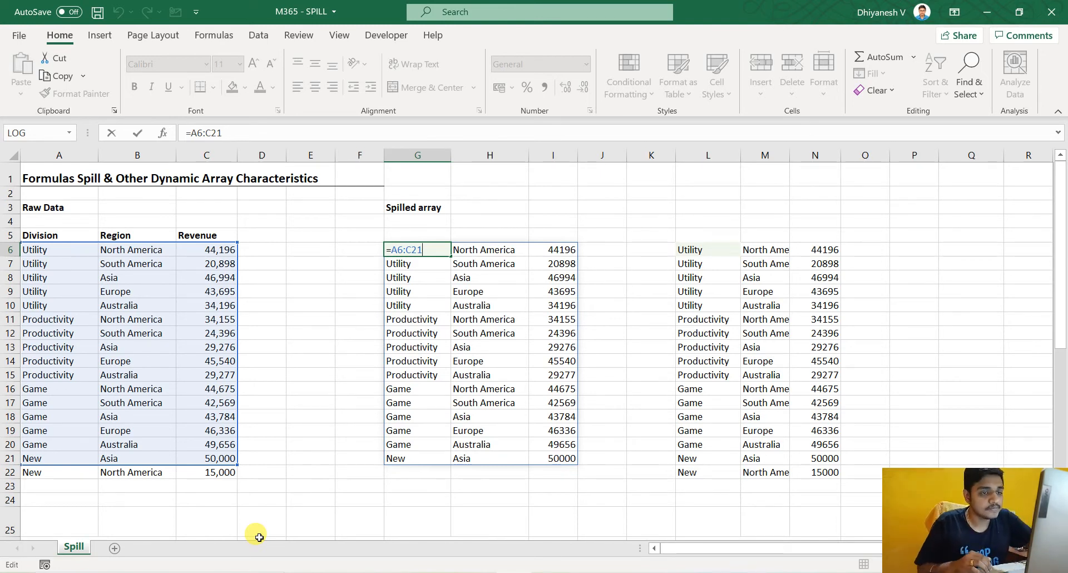
key("Escape")
key("Right")
key("Right")
key("Right")
key("Right")
key("Right")
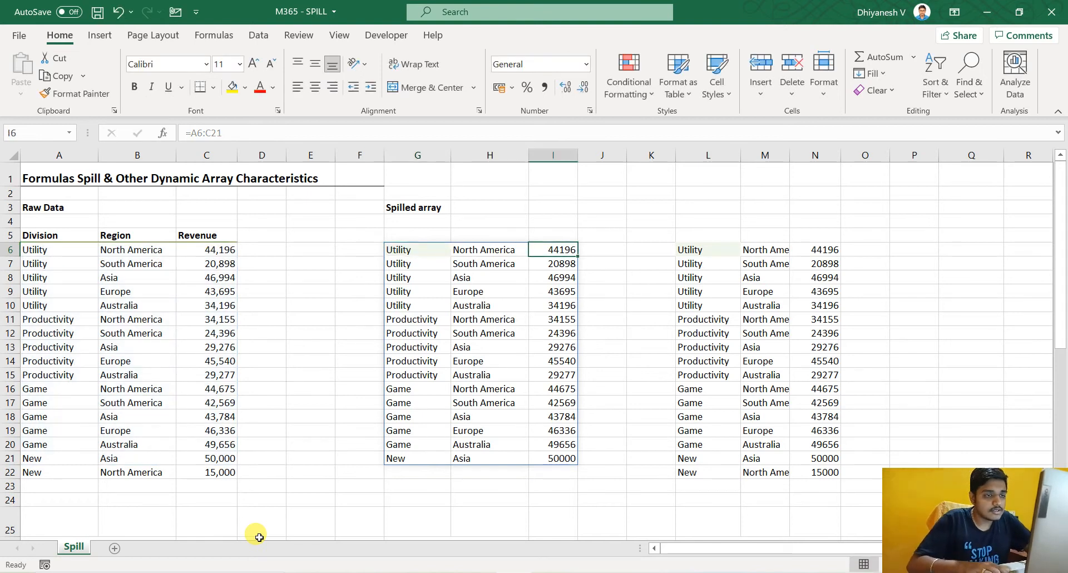
key("F2")
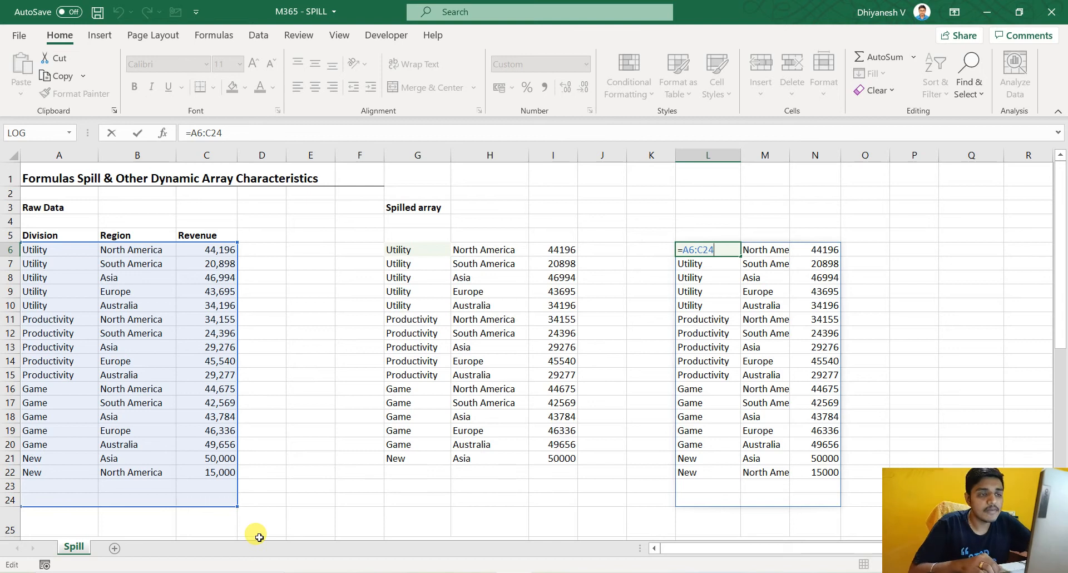
key("Left")
key("Left")
key("Left")
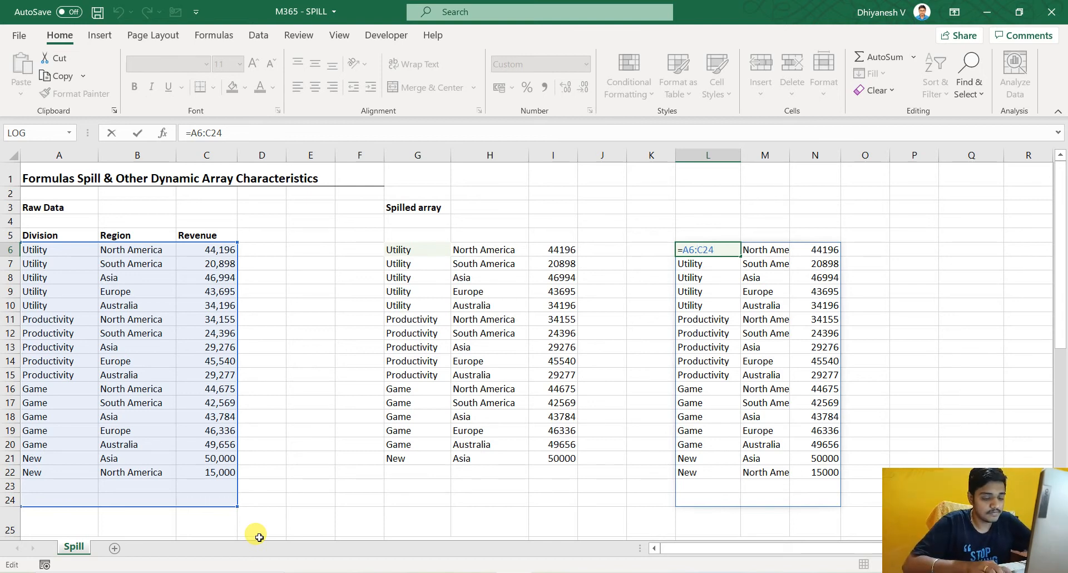
key("Escape")
key("Left")
key("Left")
key("Left")
key("Left")
key("Left")
key("Right")
key("Right")
key("Left")
key("Left")
key("Right")
key("Right")
key("Right")
key("Right")
key("Right")
key("Left")
key("Left")
key("Left")
key("Left")
key("Left")
key("Down")
key("Down")
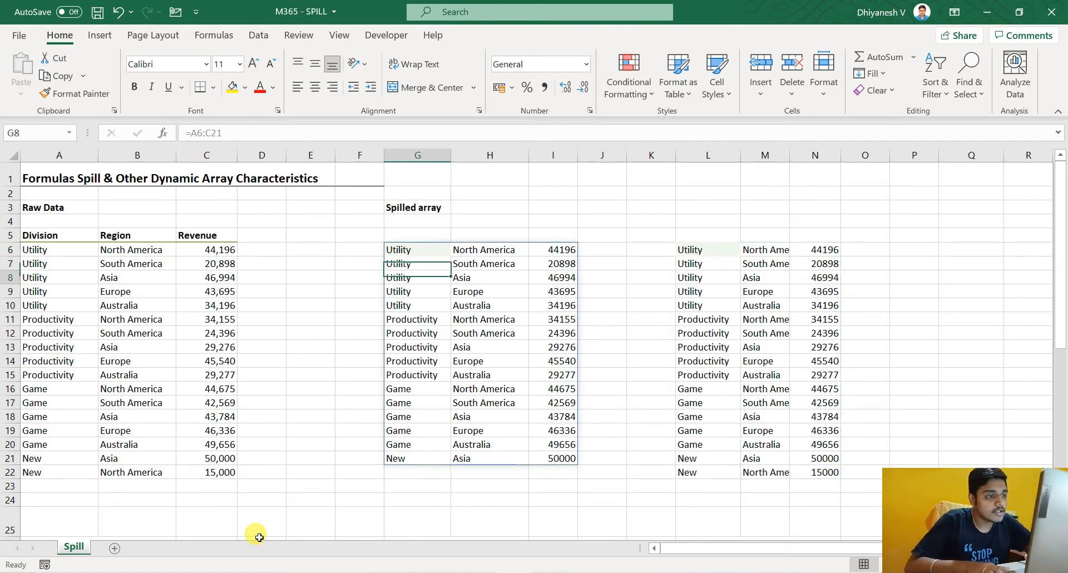
- Select the raw data block A5:C22 with its header row to examine the full source range
key("Left")
key("Left")
key("Left")
key("Left")
key("Left")
key("Left")
key("Up")
key("Up")
key("Up")
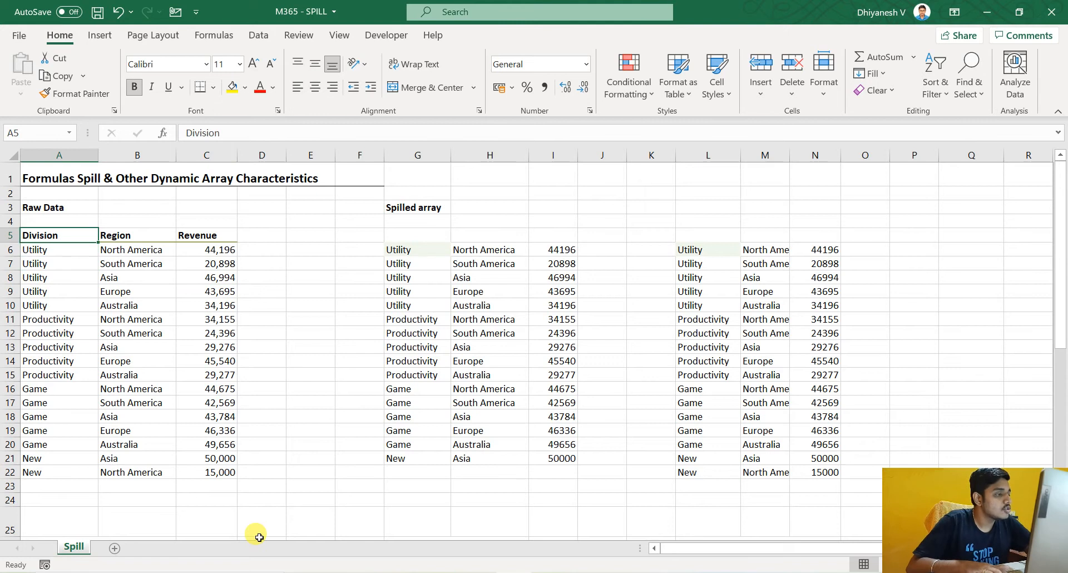
key("ctrl+shift+Down")
key("ctrl+shift+Right")
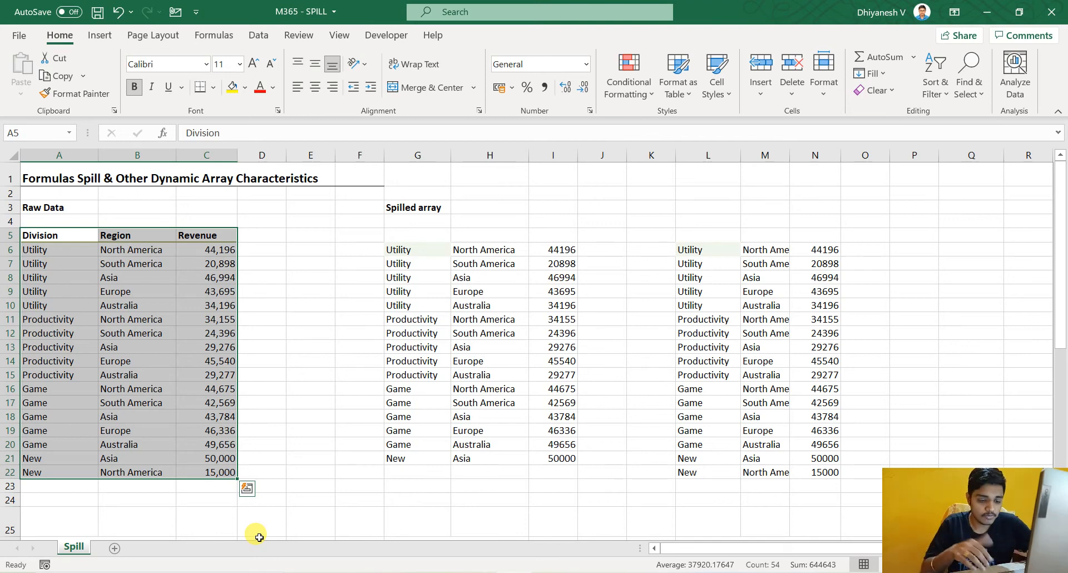
key("ctrl+Down")
key("ctrl+Down")
key("ctrl+Down")
key("ctrl+Down")
key("ctrl+Down")
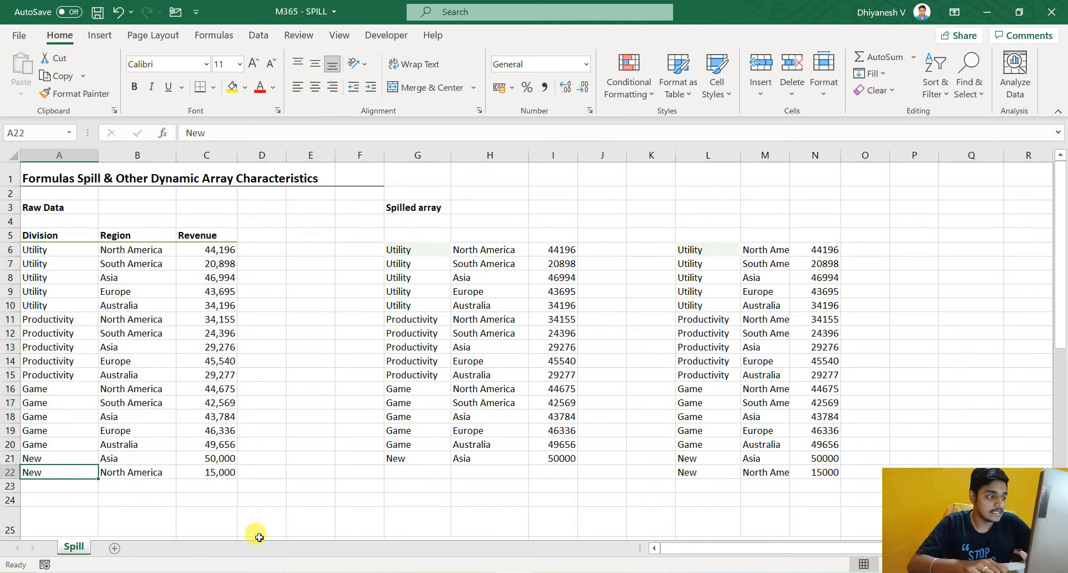
key("ctrl+Up")
key("ctrl+Up")
key("ctrl+Up")
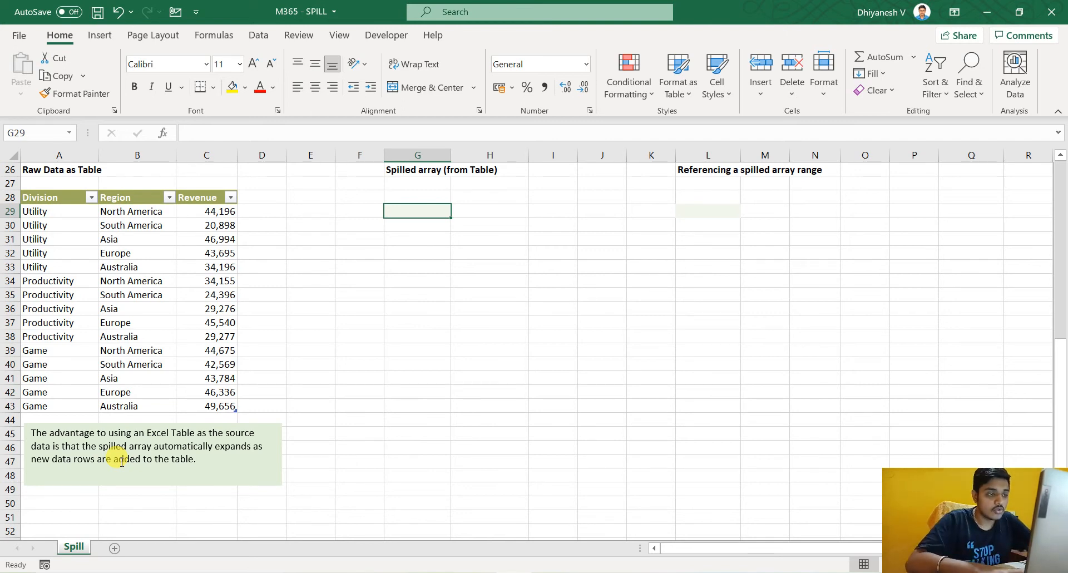
- Enter the formula =TableDiv in G29 to spill all rows of the raw data table
type("=")
key("Left")
key("Left")
key("Left")
key("Left")
key("Left")
key("Left")
key("ctrl+shift+Right")
key("ctrl+shift+Down")
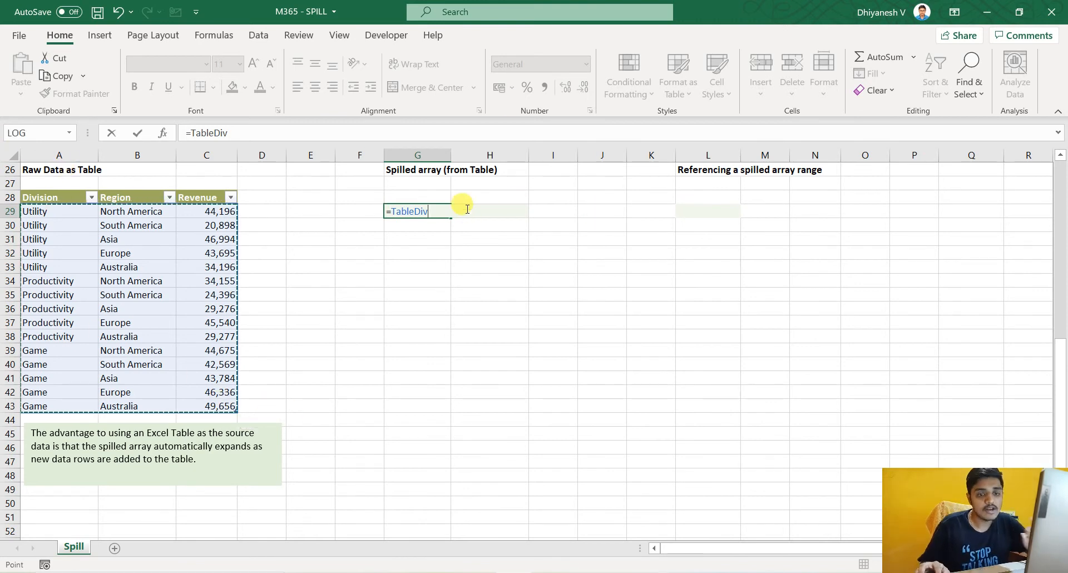
key("Return")
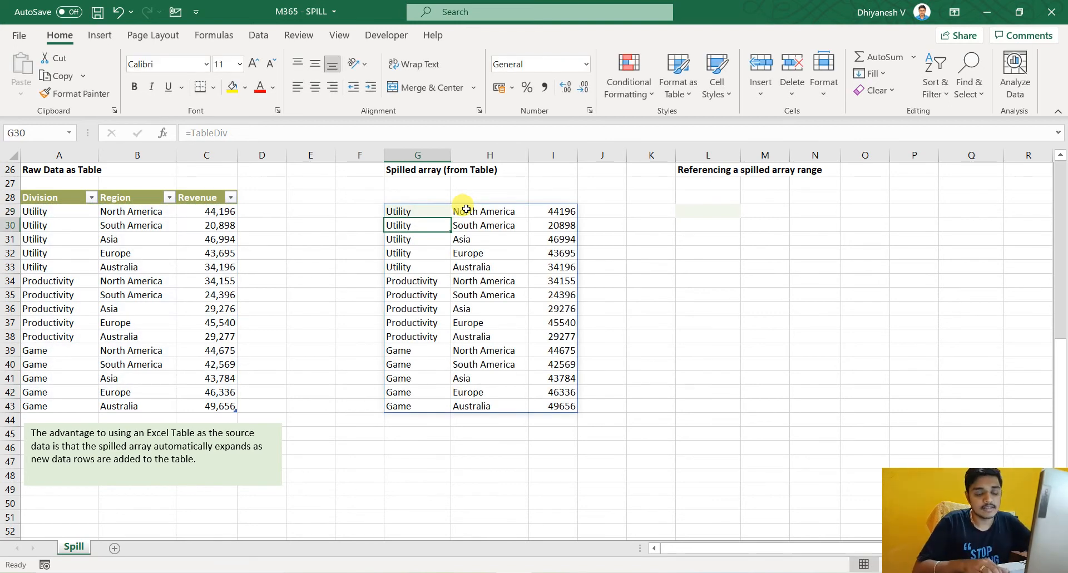
- Add a record in row 44 of the table with division New, region Asia and revenue 50000, plus an empty table row below it
key("ctrl+Left")
key("ctrl+Left")
key("ctrl+Down")
key("Down")
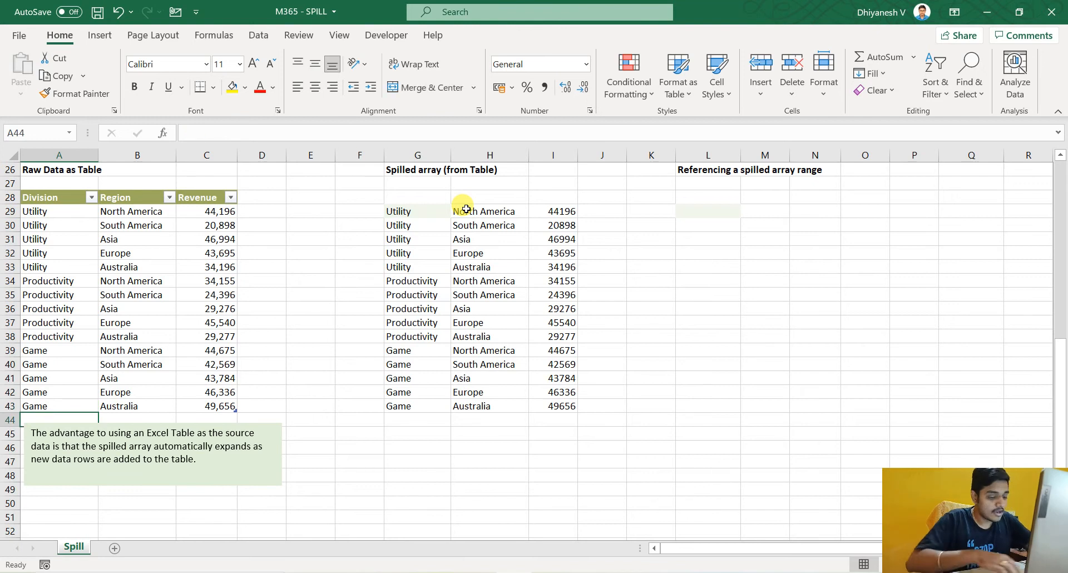
type("New")
key("Tab")
type("Asia")
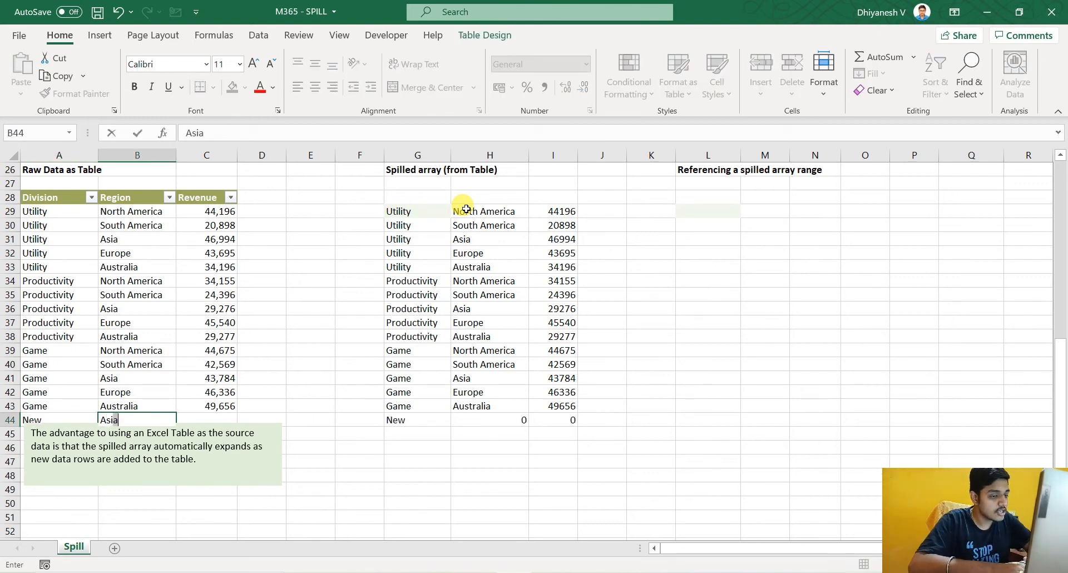
key("Tab")
type("50000")
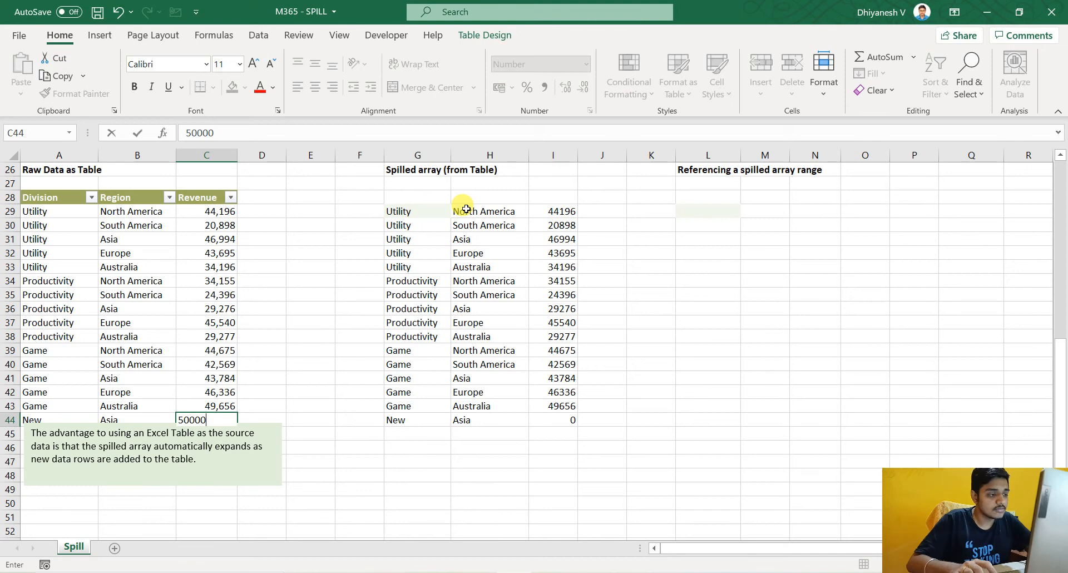
key("Return")
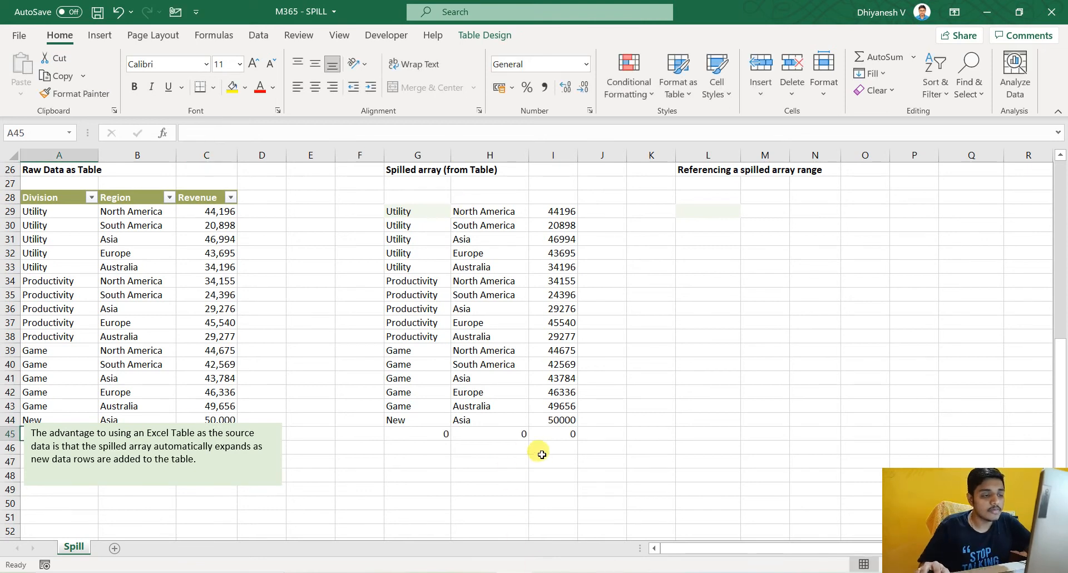
- Move the green note about Excel Tables off the table into the empty area around L37:Q41
left_click_drag(130, 446, 187, 490)
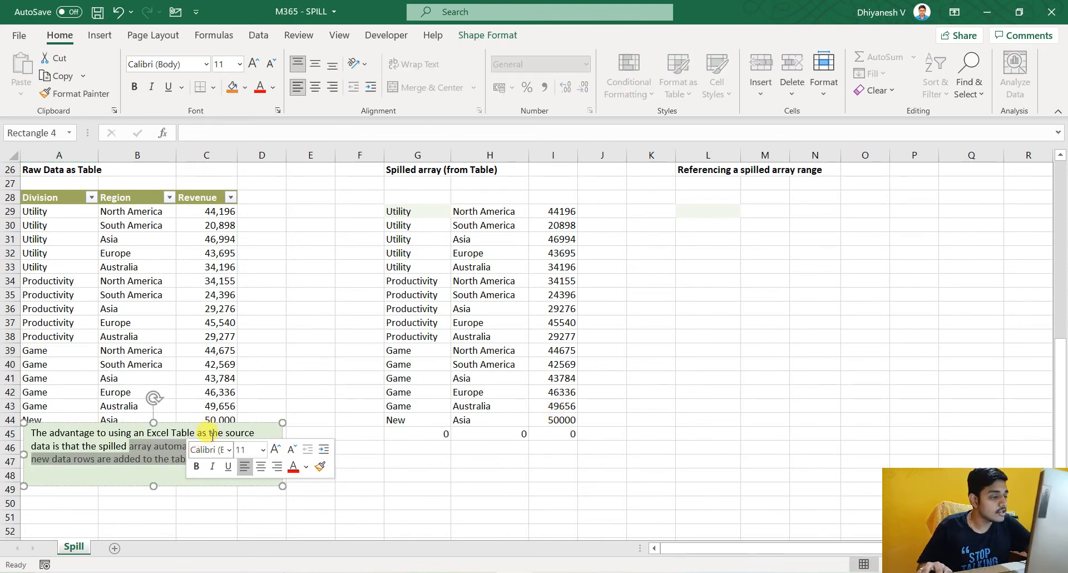
left_click_drag(206, 421, 893, 309)
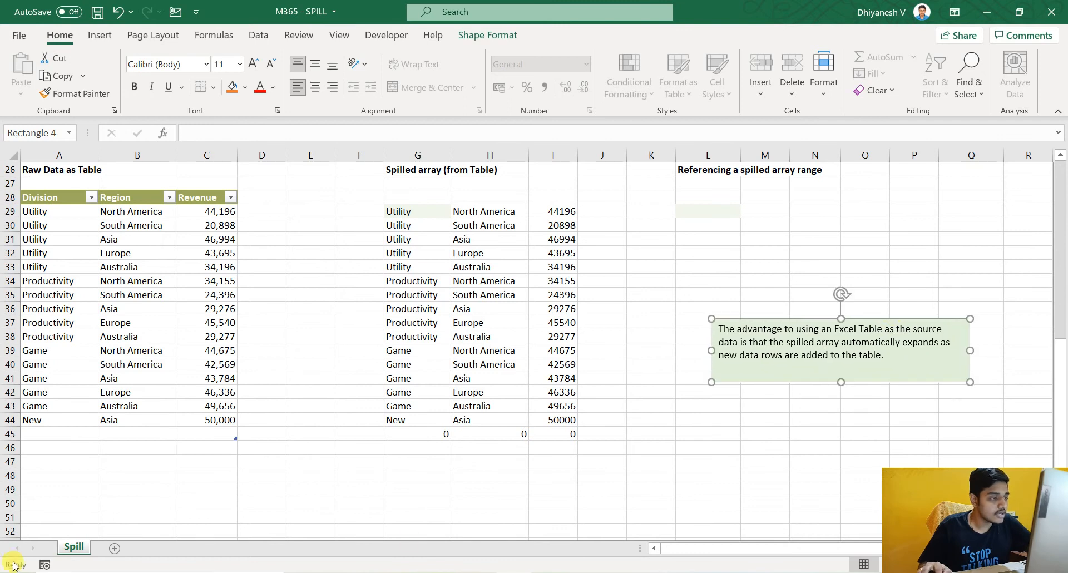
- Fill row 45 of the table with division New, region North America and revenue 15000
left_click(42, 435)
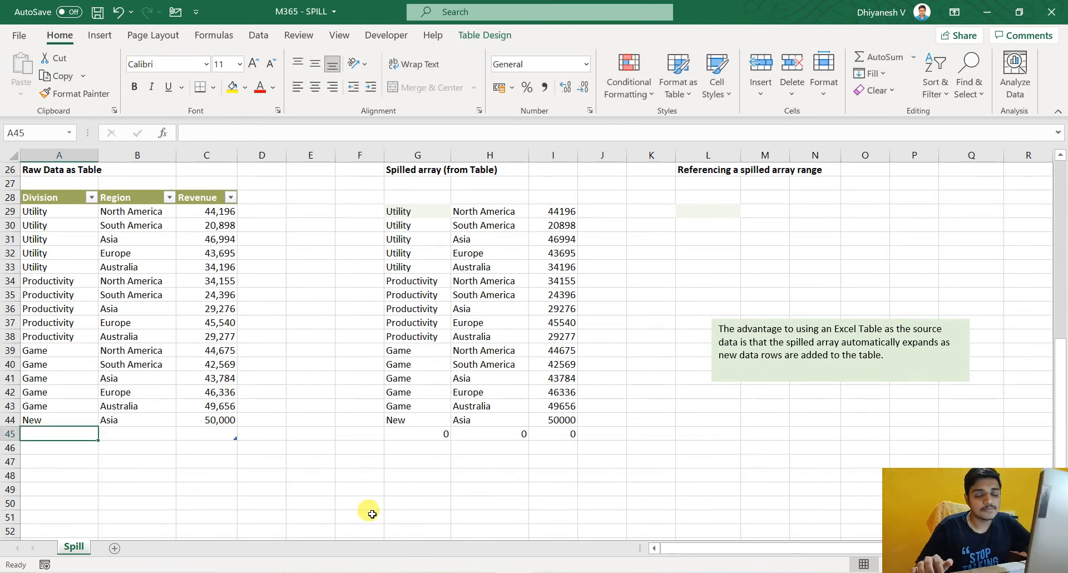
type("New")
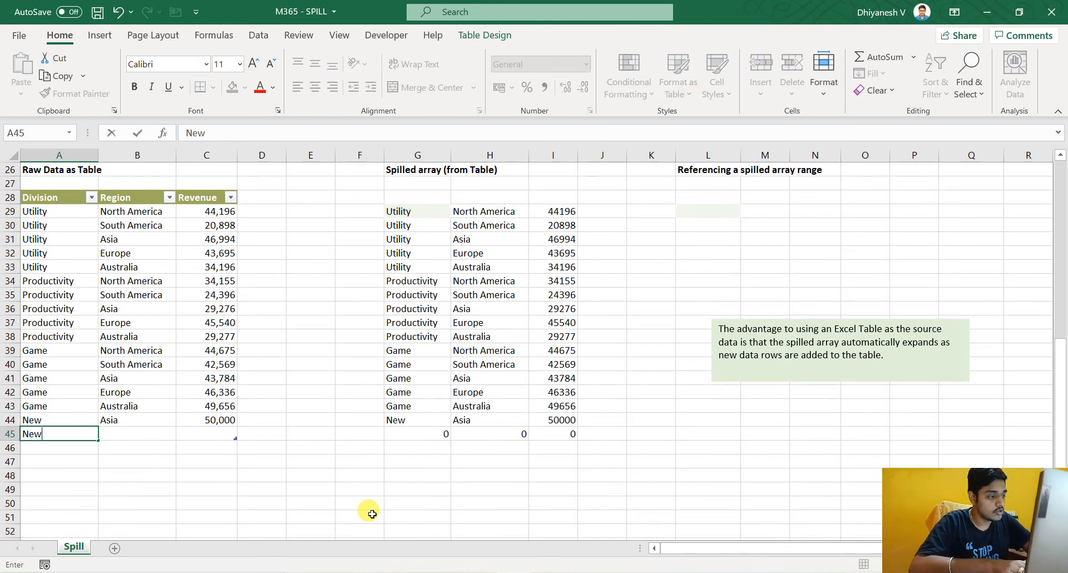
key("Tab")
type("North America")
key("Tab")
type("15000Q")
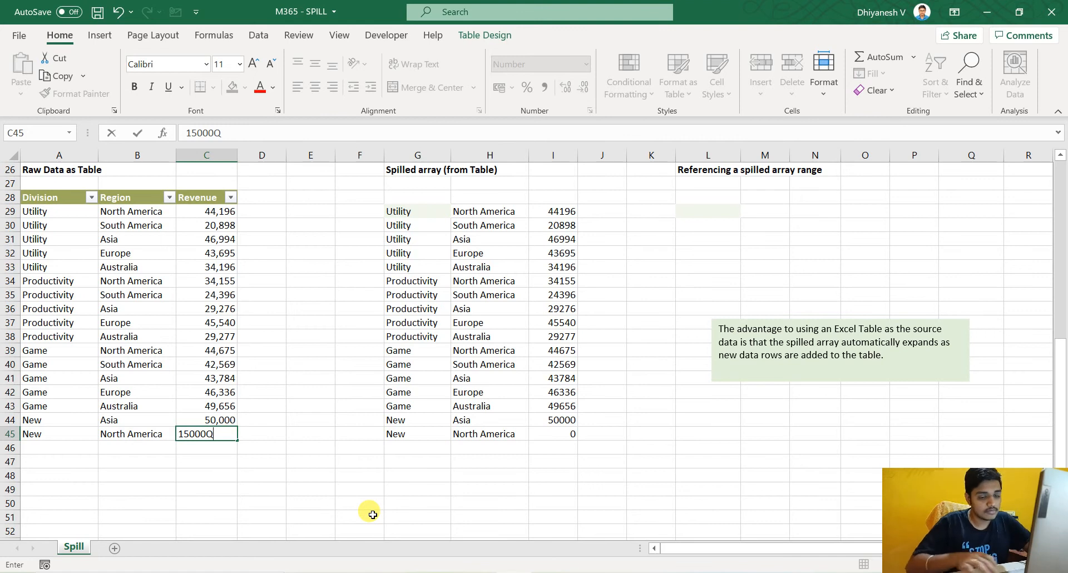
key("BackSpace")
key("shift+Tab")
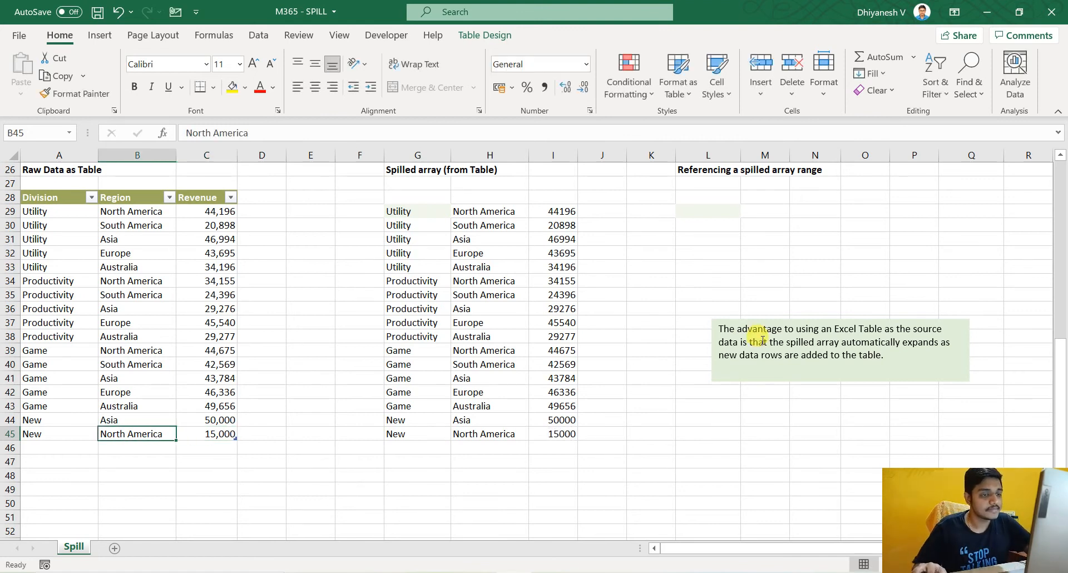
left_click(710, 212)
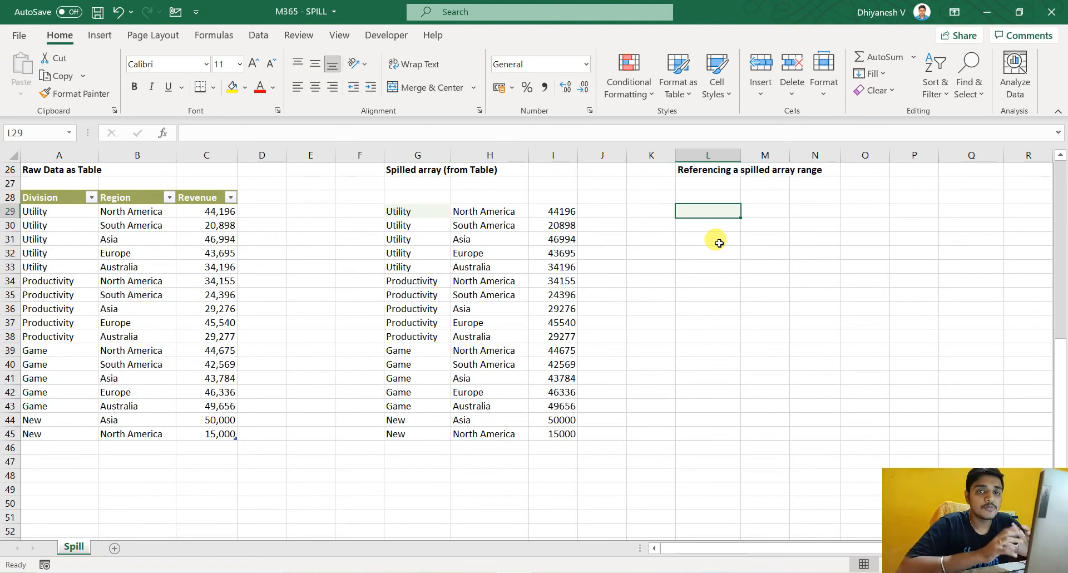
type("=")
key("Left")
key("Left")
key("Left")
key("Left")
key("Left")
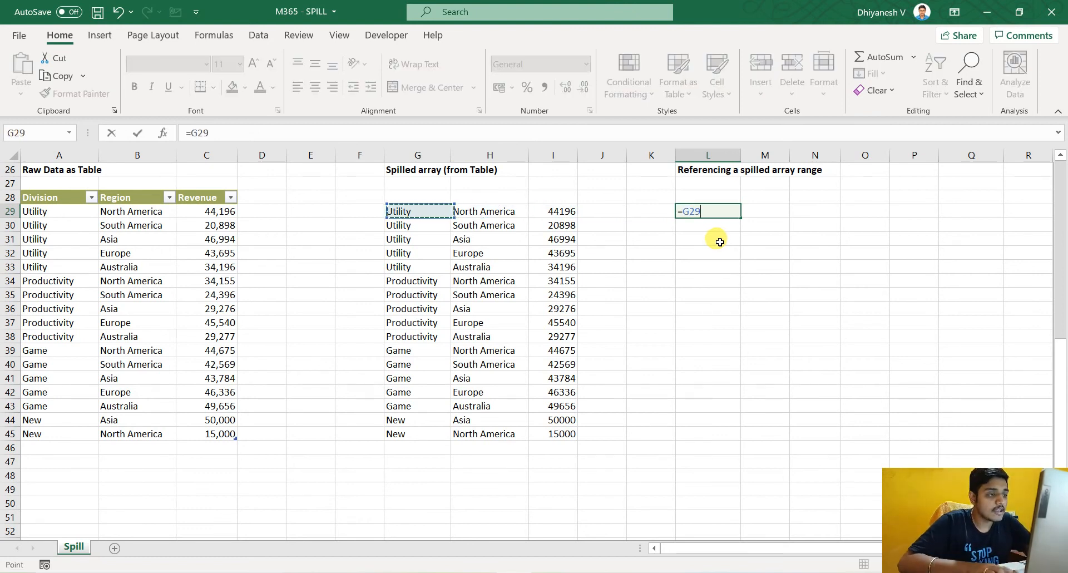
key("ctrl+shift+Down")
key("shift+Right")
key("shift+Right")
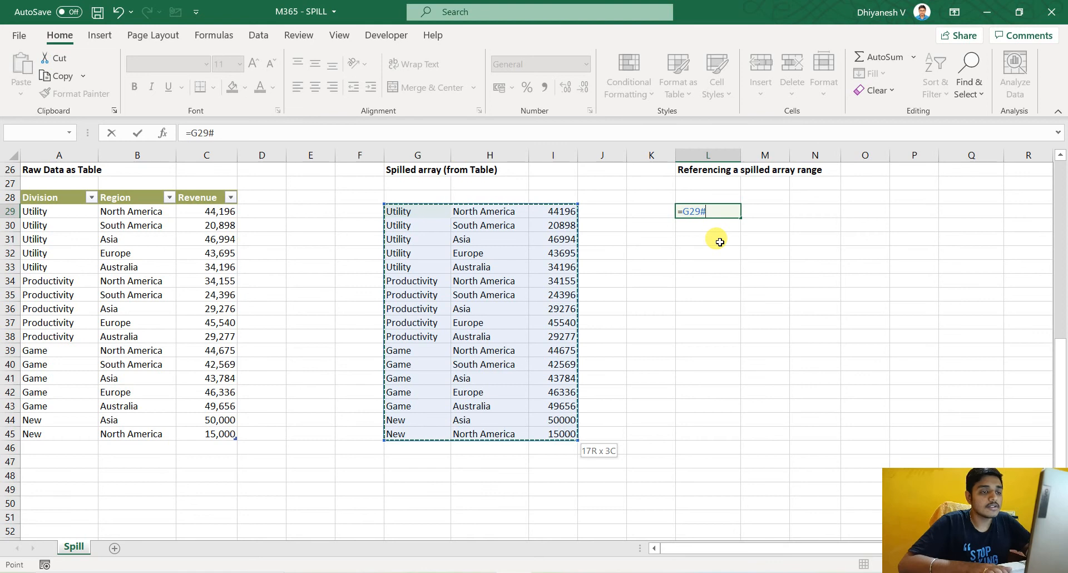
key("Left")
key("Right")
key("shift+Down")
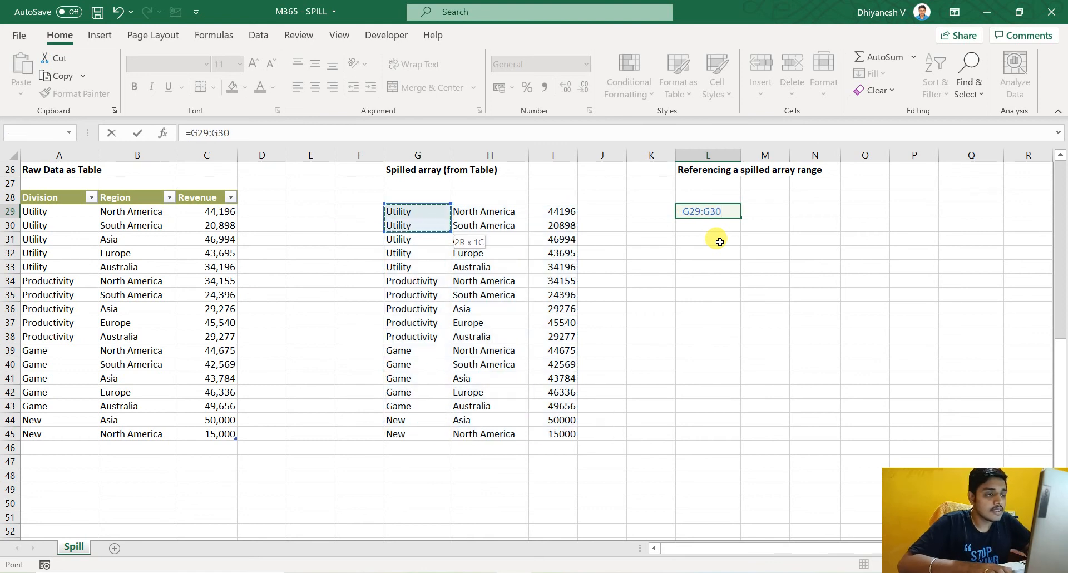
key("shift+Right")
key("shift+Down")
key("shift+Down")
key("shift+Down")
key("shift+Down")
key("shift+Down")
key("shift+Down")
key("shift+Down")
key("shift+Down")
key("shift+Down")
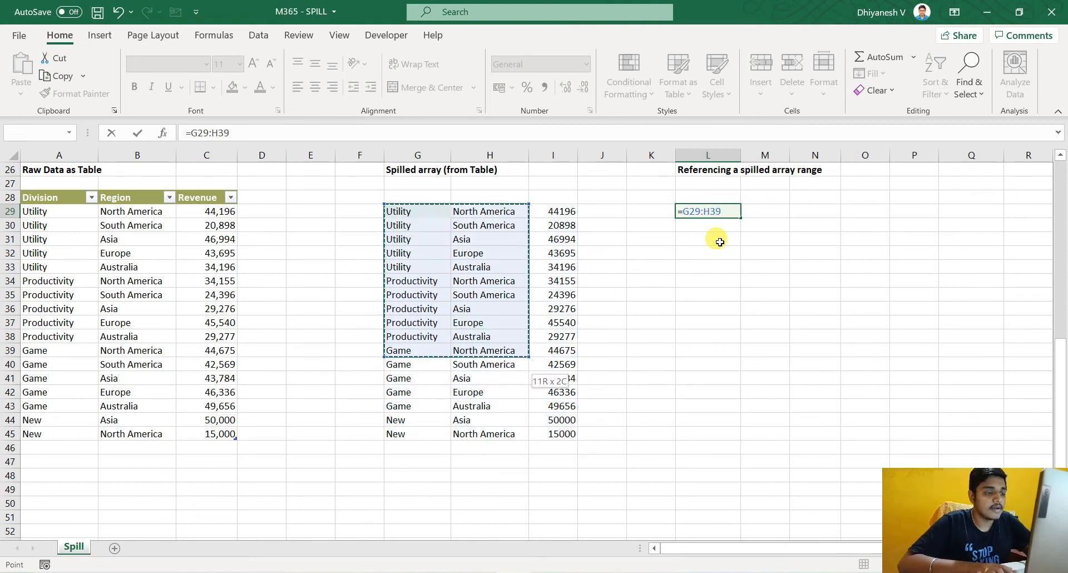
key("shift+Down")
key("shift+Down")
key("shift+Down")
key("shift+Down")
key("shift+Down")
key("shift+Down")
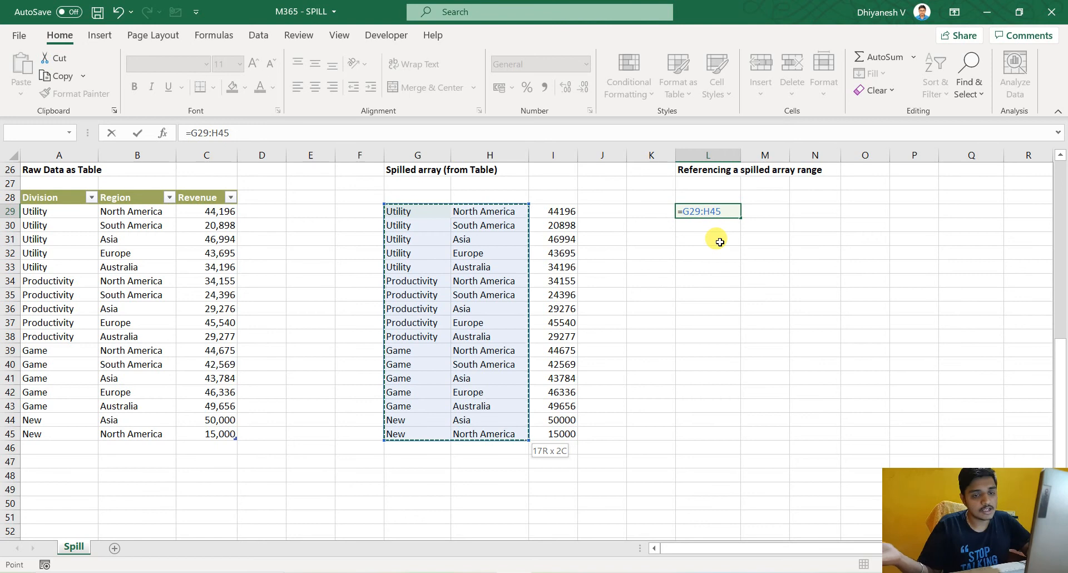
key("Escape")
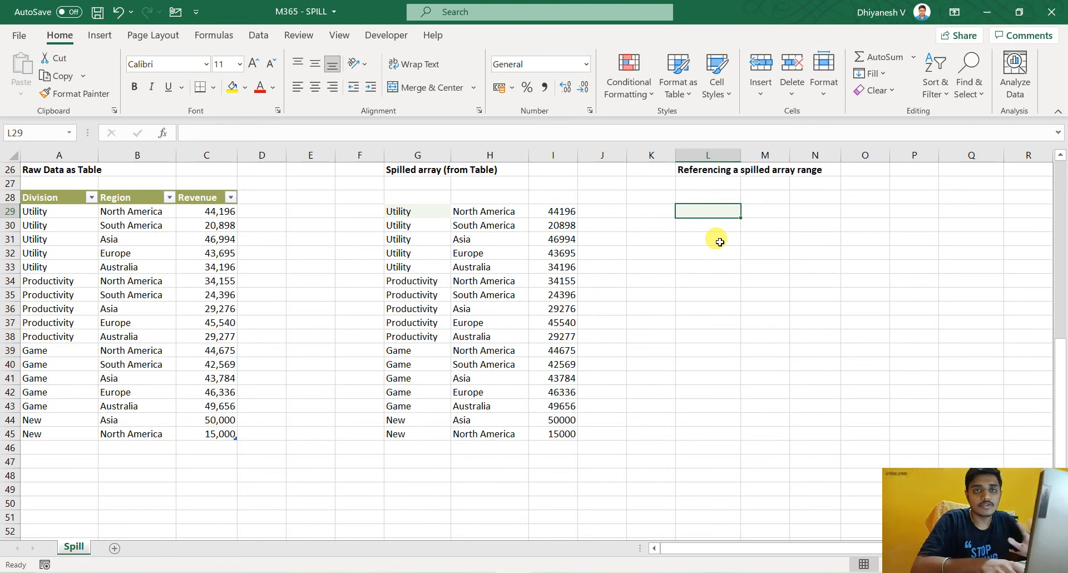
- Enter the formula =G29# in L29 to reference the entire spilled range that starts in G29
type("=")
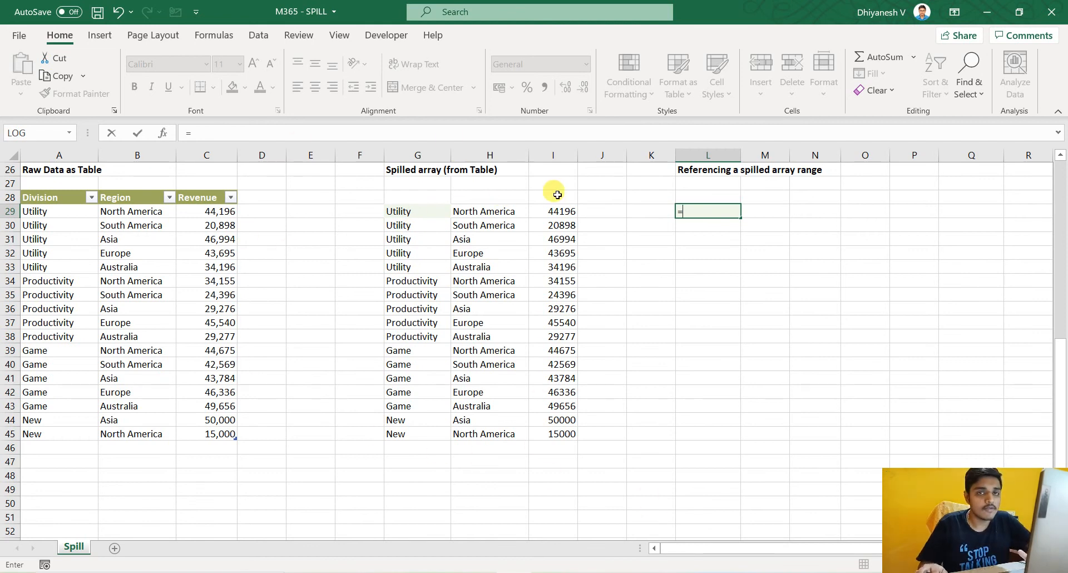
left_click(402, 214)
left_click(482, 309)
left_click(554, 308)
left_click(554, 267)
left_click(414, 309)
left_click(484, 392)
left_click(531, 333)
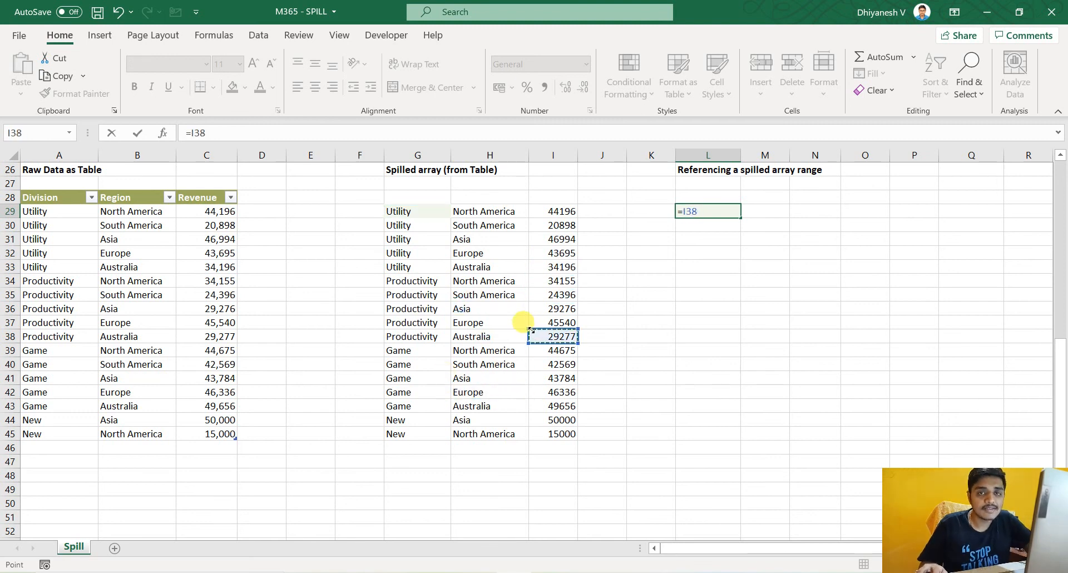
left_click(405, 216)
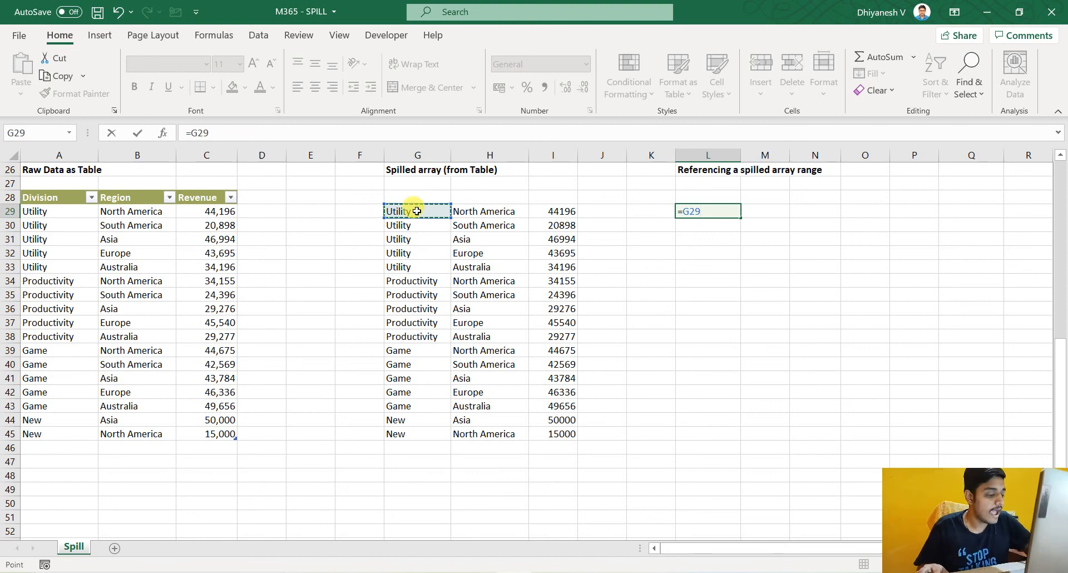
type("#")
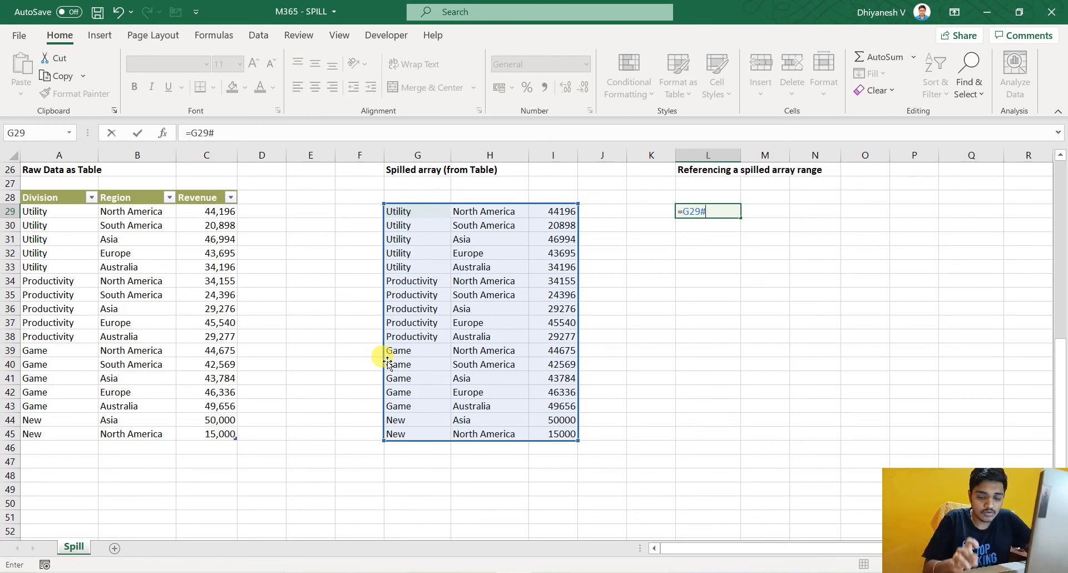
key("Return")
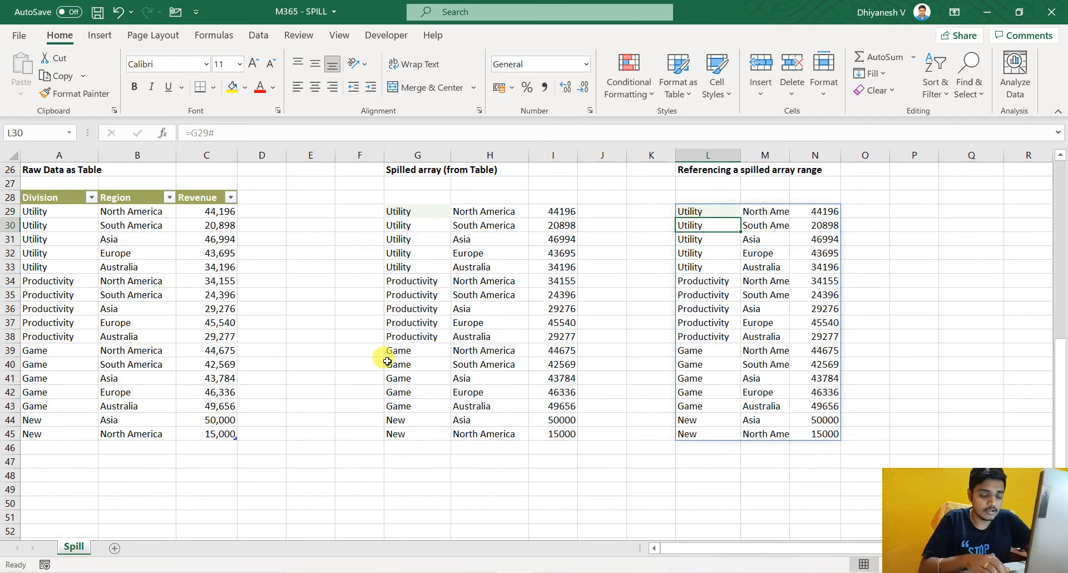
- Add a record in row 46 of the table with division New and region South America
key("ctrl+Left")
key("ctrl+Left")
key("ctrl+Left")
key("ctrl+Left")
key("ctrl+Down")
key("Down")
type("New")
key("Tab")
type("South America")
key("Tab")
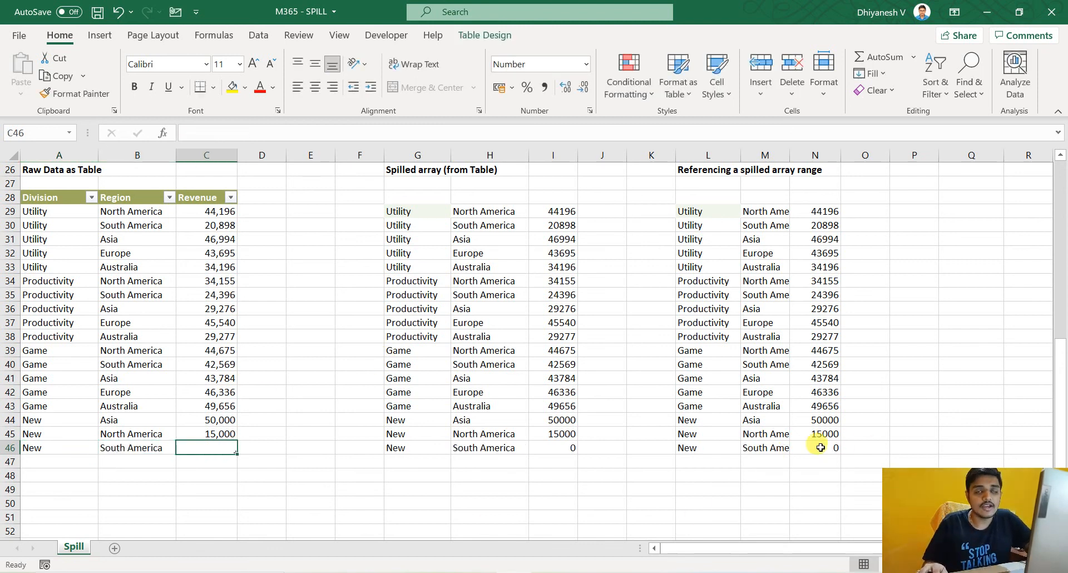
- Set the revenue of the New South America record in C46 to 10000
type("10000Q")
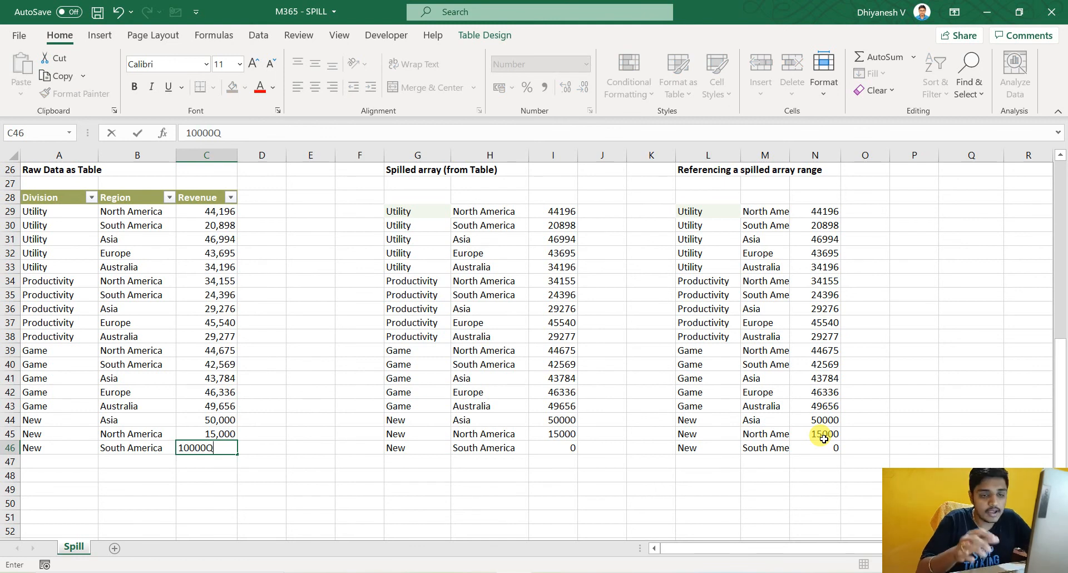
key("shift+Tab")
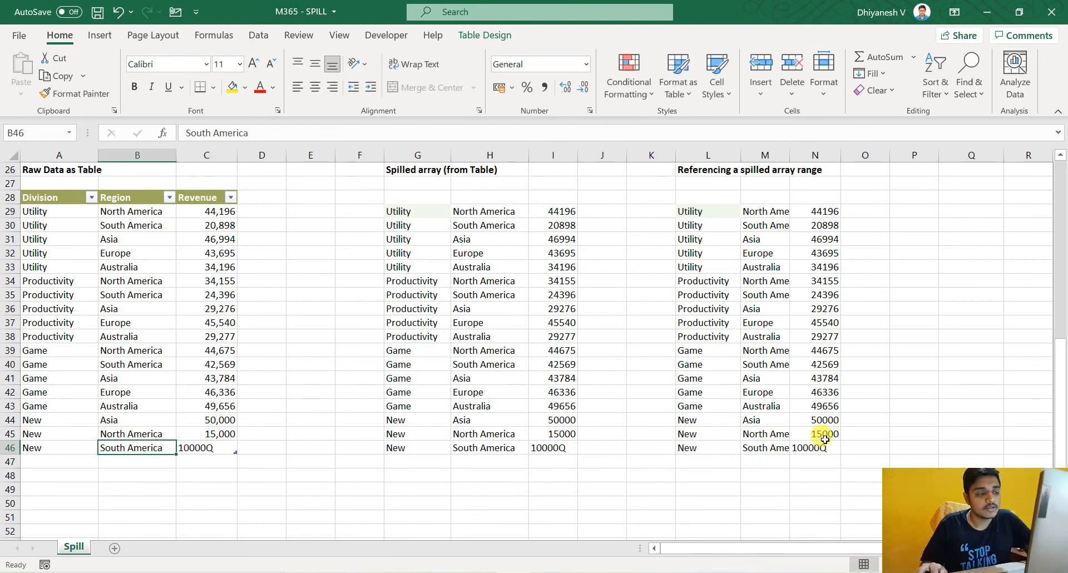
key("Tab")
key("F2")
key("BackSpace")
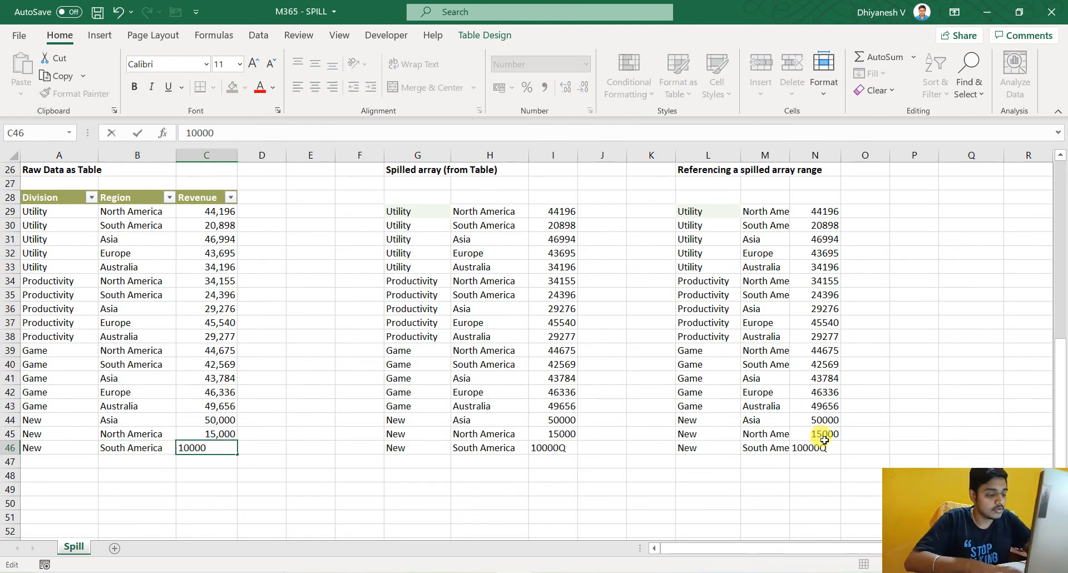
key("shift+Tab")
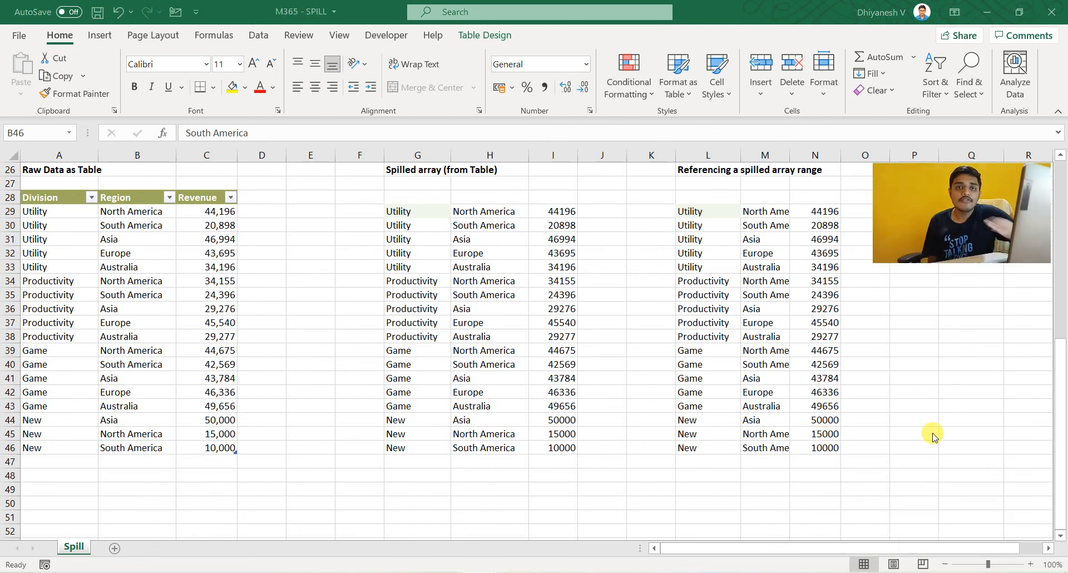